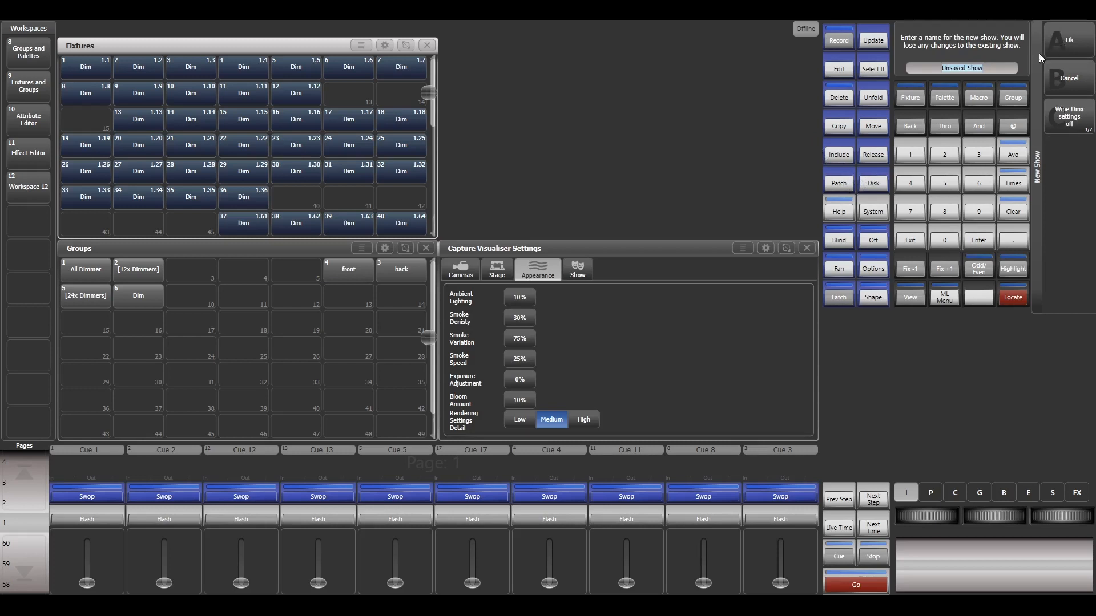
Step: Create a new show named "avo training"
{"action": "type", "text": "avo training"}
{"action": "left_click", "coordinate": [1080, 42]}
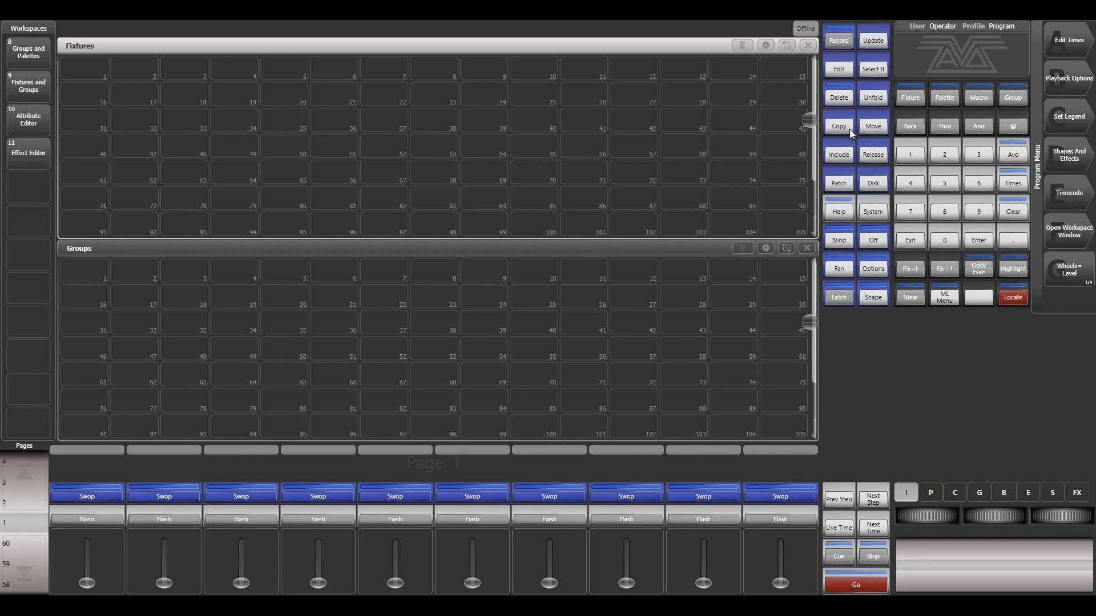
Step: Patch five dimmers on DMX line 1 starting at address 1
{"action": "left_click", "coordinate": [839, 182]}
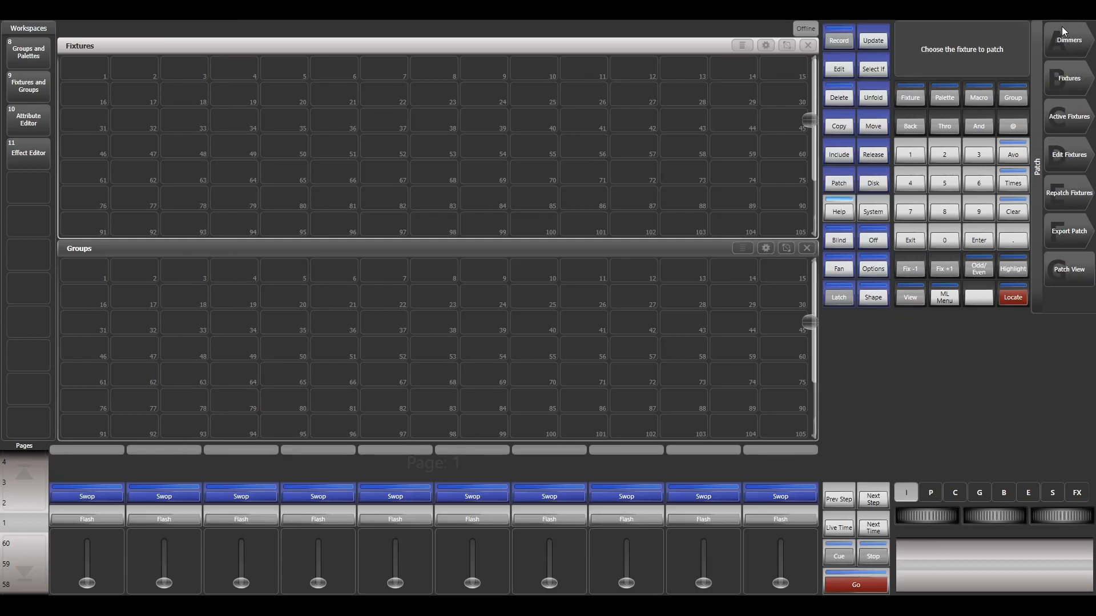
{"action": "left_click", "coordinate": [1063, 29]}
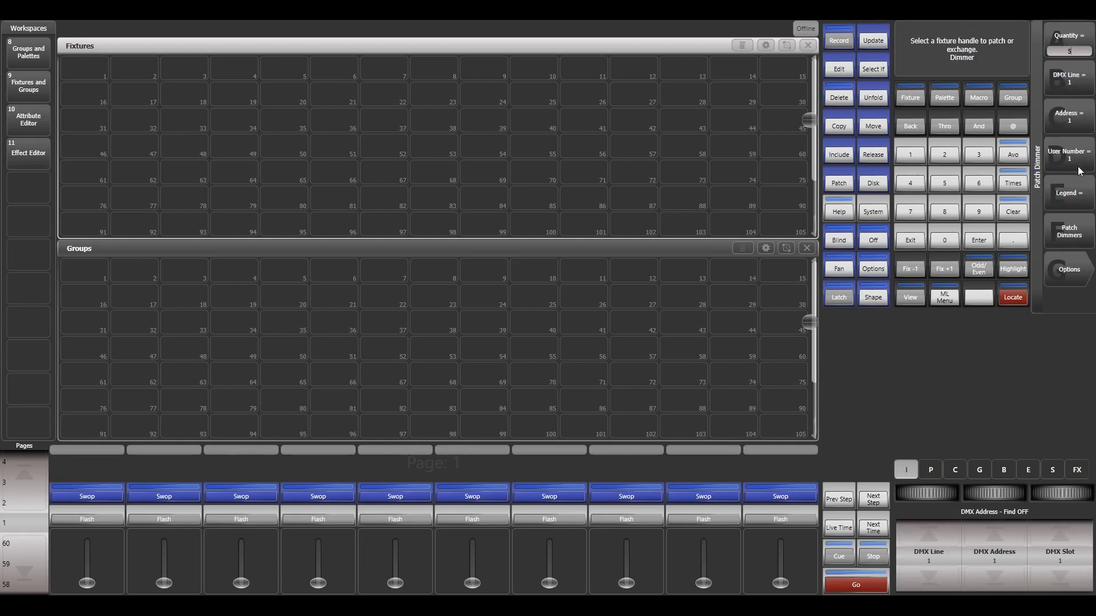
{"action": "left_click", "coordinate": [1086, 232]}
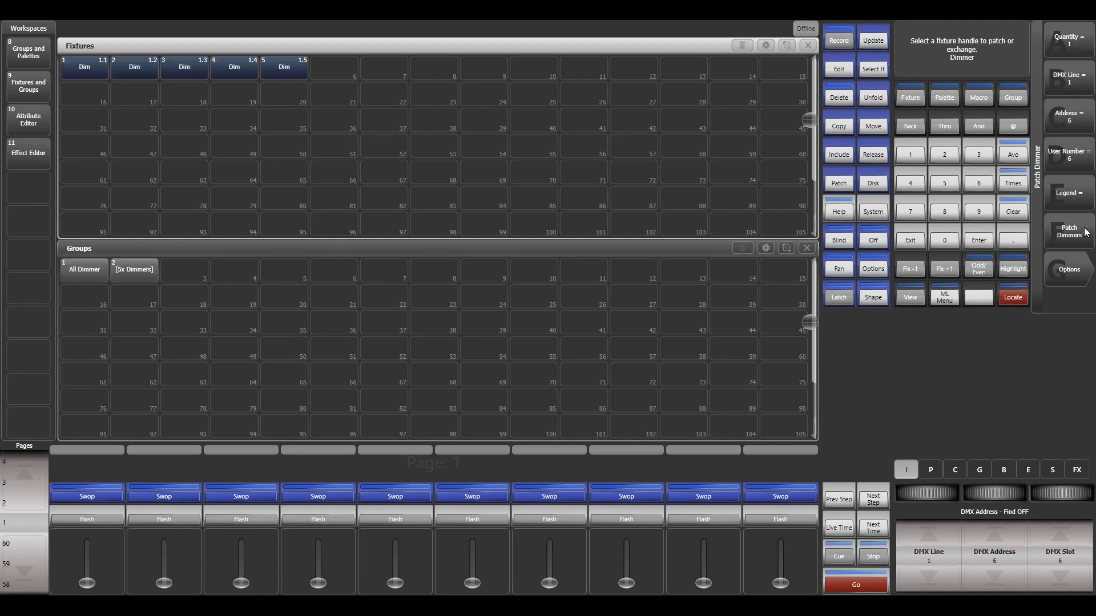
{"action": "left_click", "coordinate": [911, 240]}
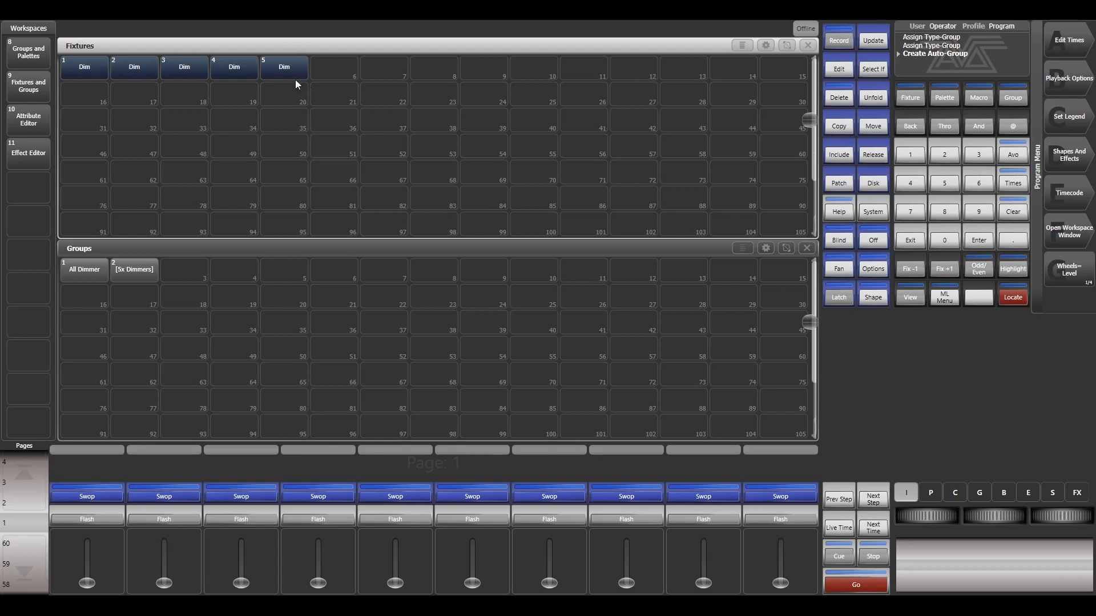
Step: Test fixtures 1 to 5 by raising their dimmer to 100% and lowering it again, and clear the programmer
{"action": "left_click_drag", "start_coordinate": [78, 70], "coordinate": [289, 73]}
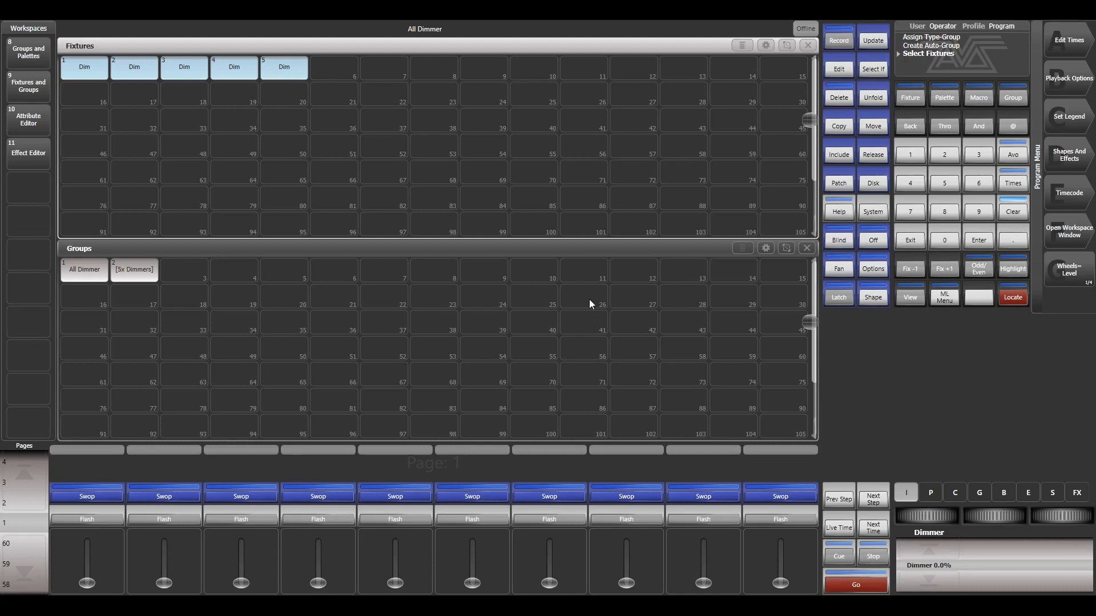
{"action": "left_click", "coordinate": [928, 555]}
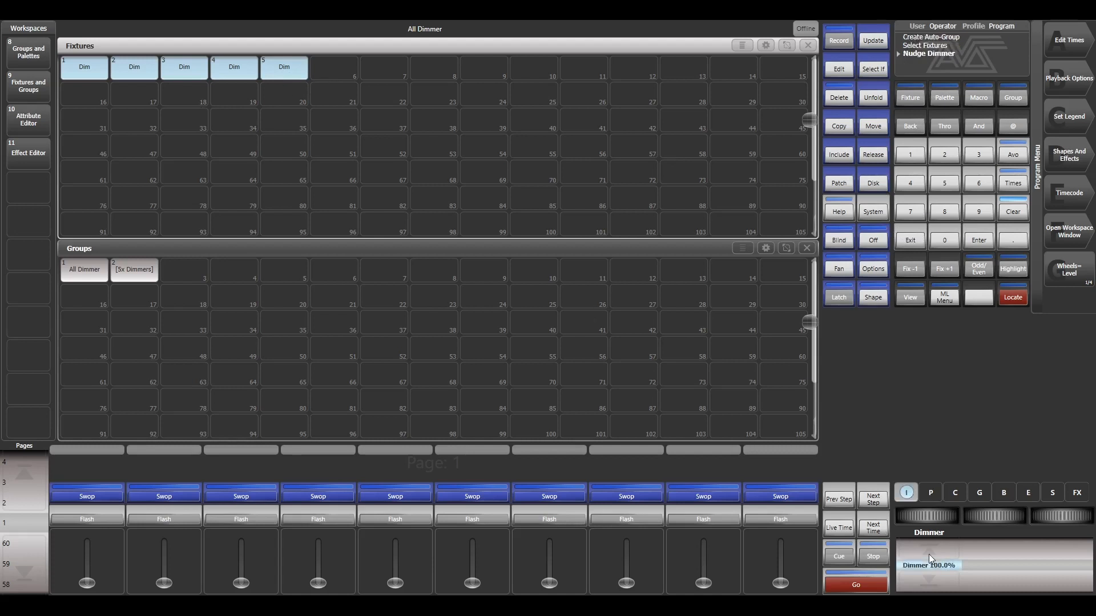
{"action": "left_click", "coordinate": [923, 575]}
{"action": "left_click", "coordinate": [1013, 216]}
{"action": "left_click", "coordinate": [1012, 216]}
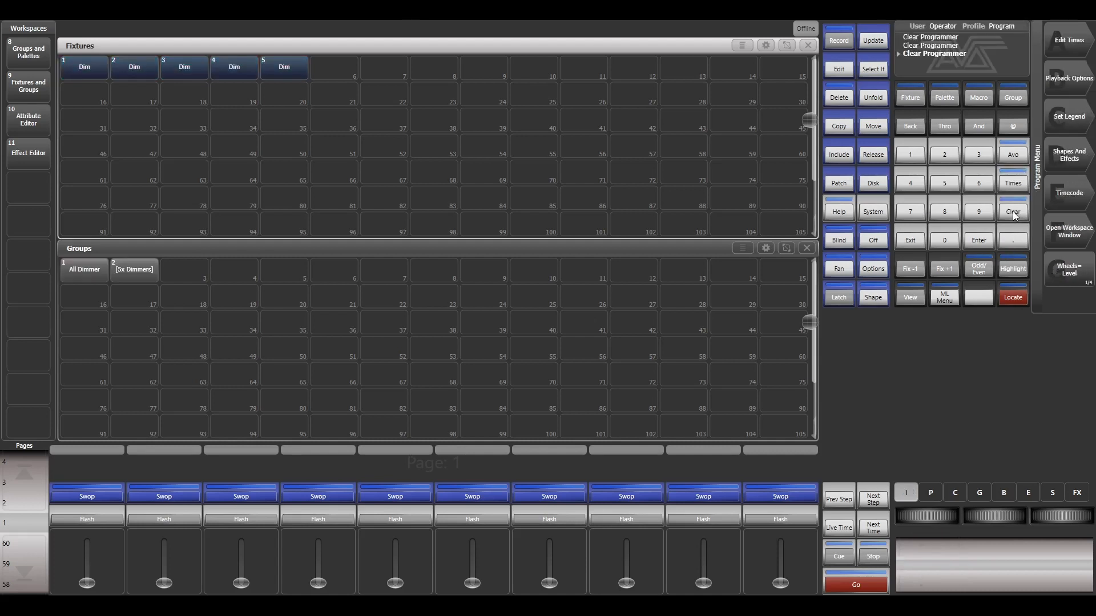
Step: Choose the Chauvet Intimidator Hybrid 140SR in 19 DMX mode as the fixture to patch
{"action": "left_click", "coordinate": [839, 184]}
{"action": "left_click", "coordinate": [1062, 79]}
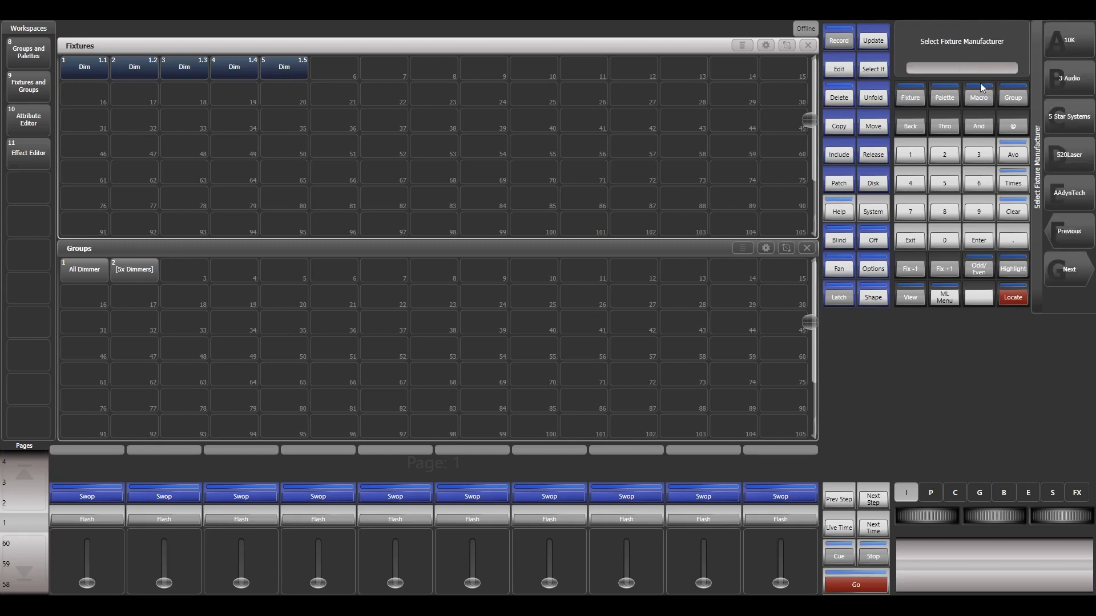
{"action": "type", "text": "ch"}
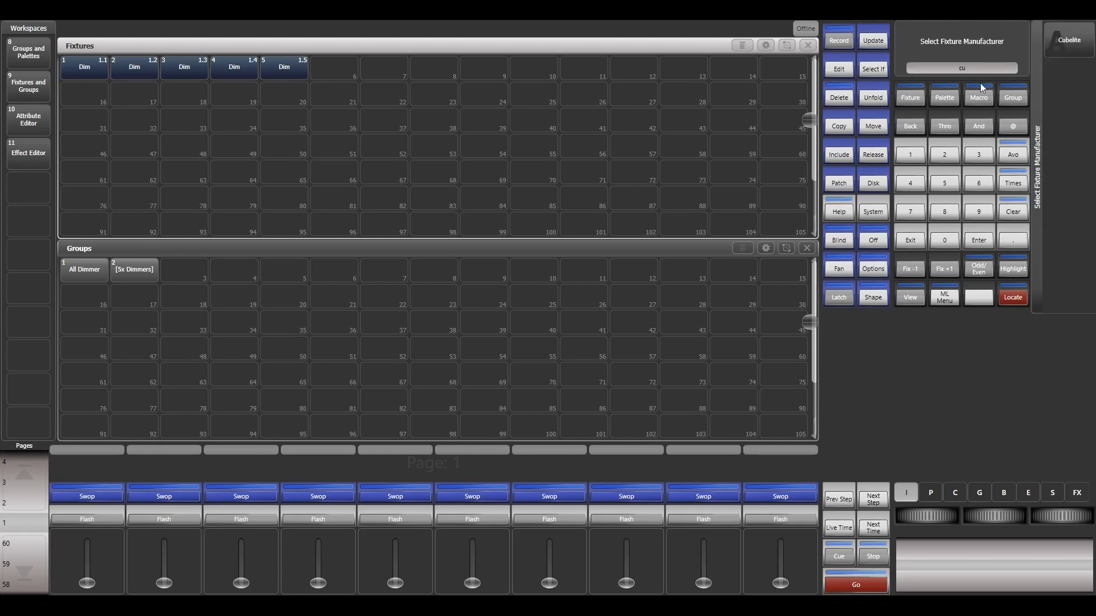
{"action": "type", "text": "auvet"}
{"action": "left_click", "coordinate": [1071, 43]}
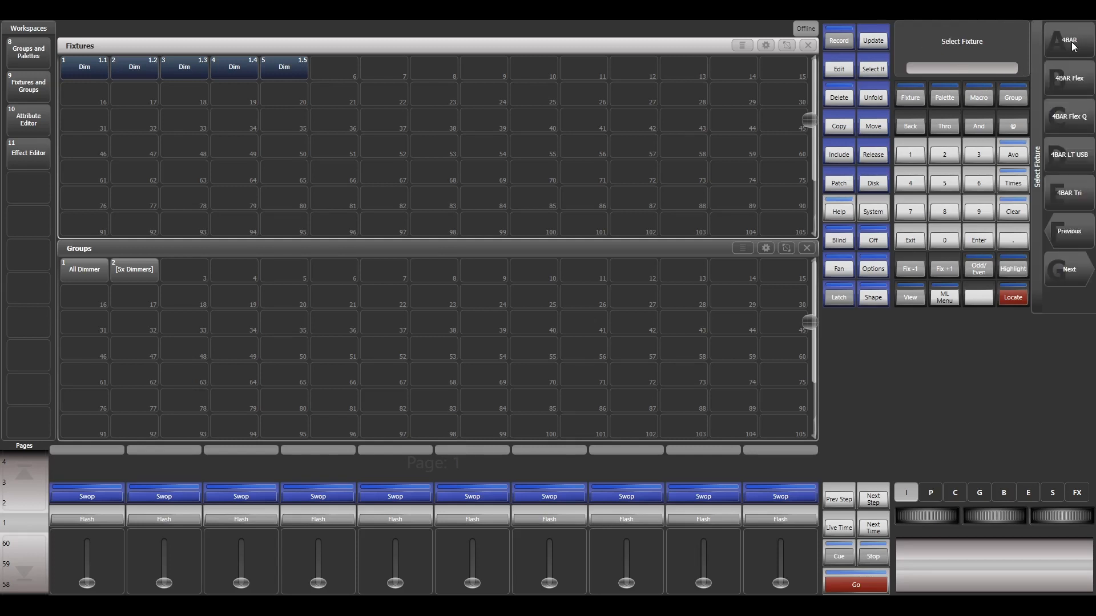
{"action": "type", "text": "140"}
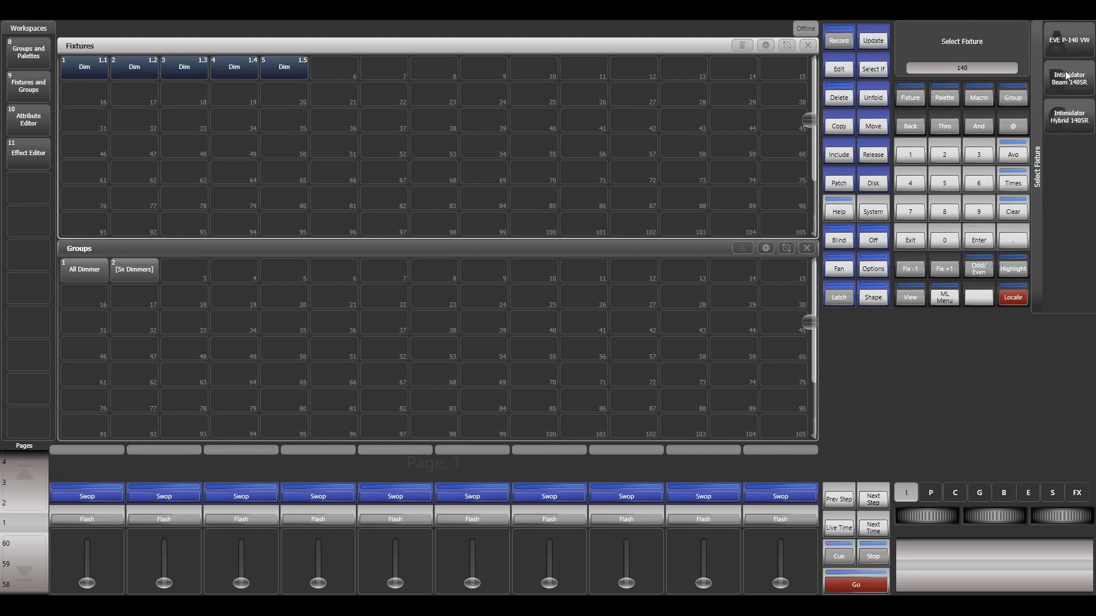
{"action": "left_click", "coordinate": [1074, 123]}
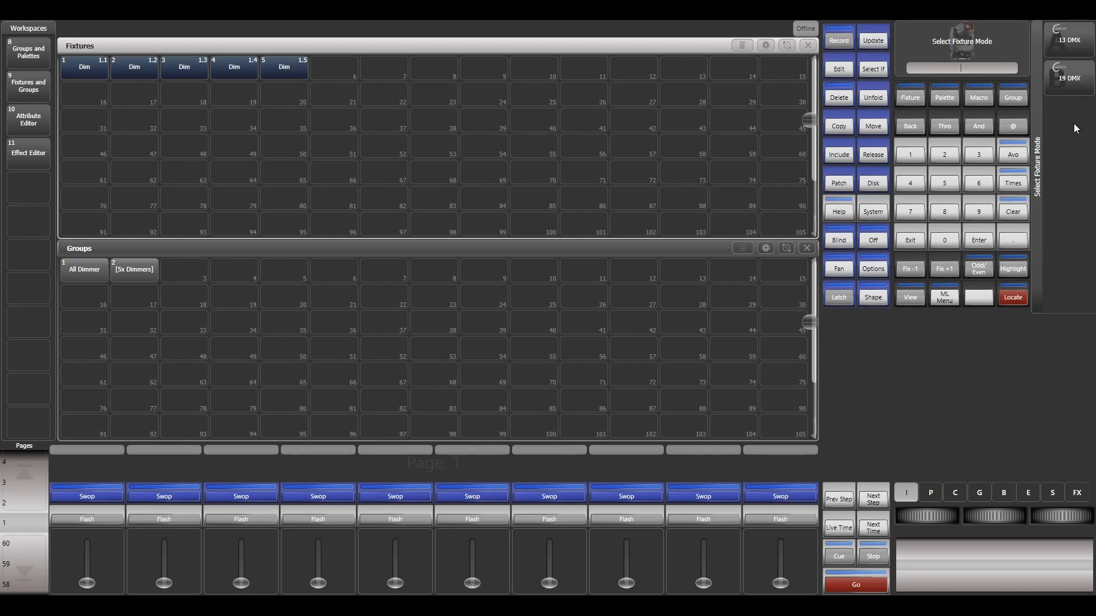
{"action": "left_click", "coordinate": [1071, 86]}
Step: Patch four of the chosen Intimidator Hybrid 140SR fixtures on DMX line 1 starting at address 6
{"action": "left_click", "coordinate": [1072, 47]}
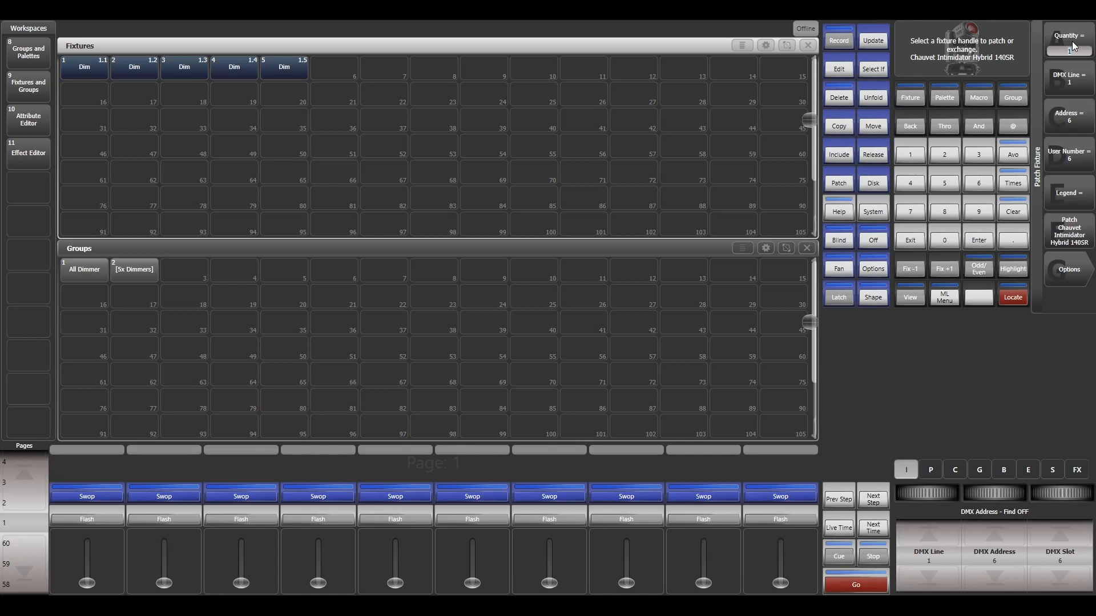
{"action": "type", "text": "4"}
{"action": "left_click", "coordinate": [1065, 116]}
{"action": "left_click", "coordinate": [1069, 235]}
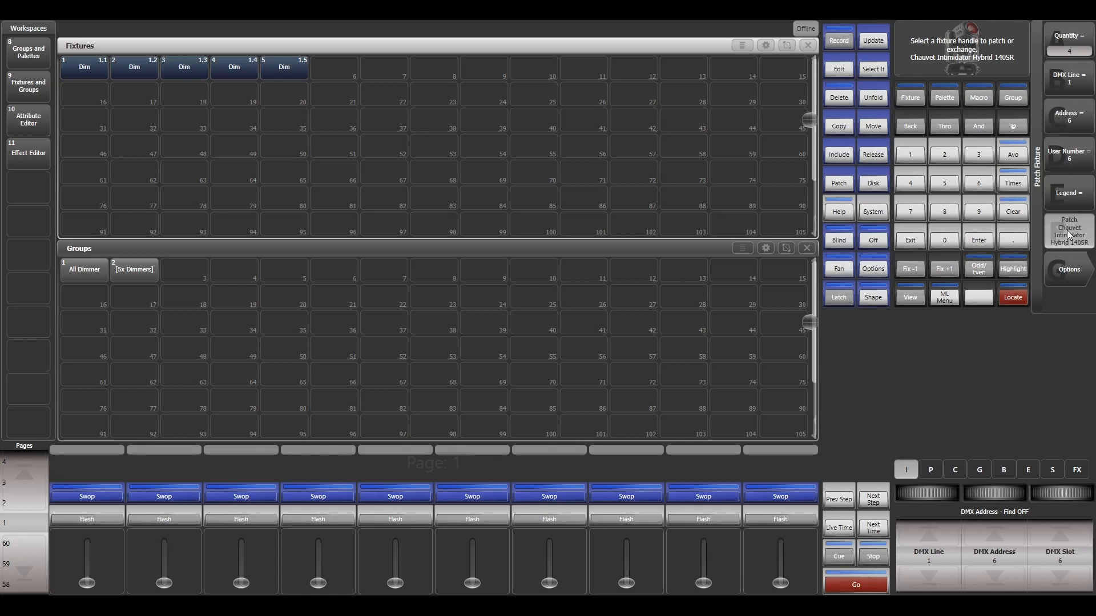
{"action": "left_click", "coordinate": [920, 238]}
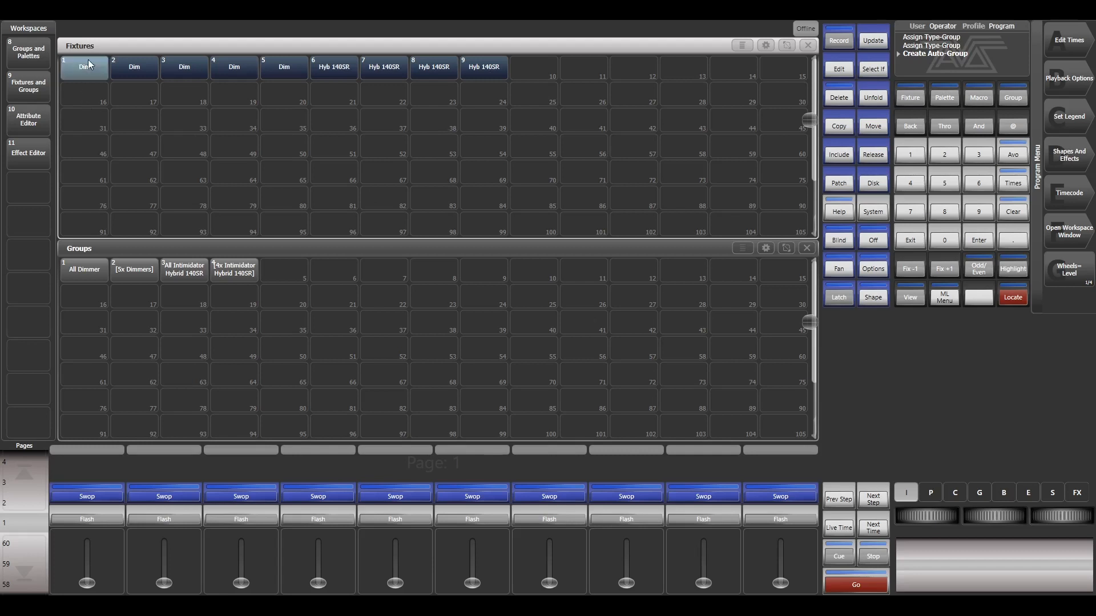
Step: Try selecting all nine fixtures and only the five dimmers in the Fixtures window, dropping each selection again
{"action": "left_click_drag", "start_coordinate": [88, 61], "coordinate": [507, 70]}
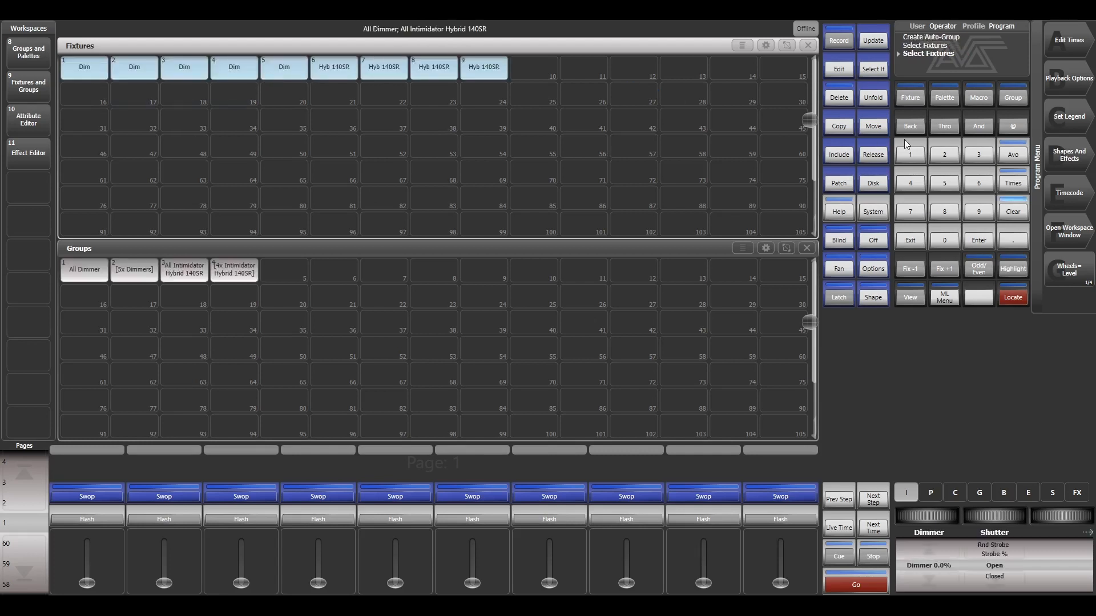
{"action": "left_click", "coordinate": [1010, 210]}
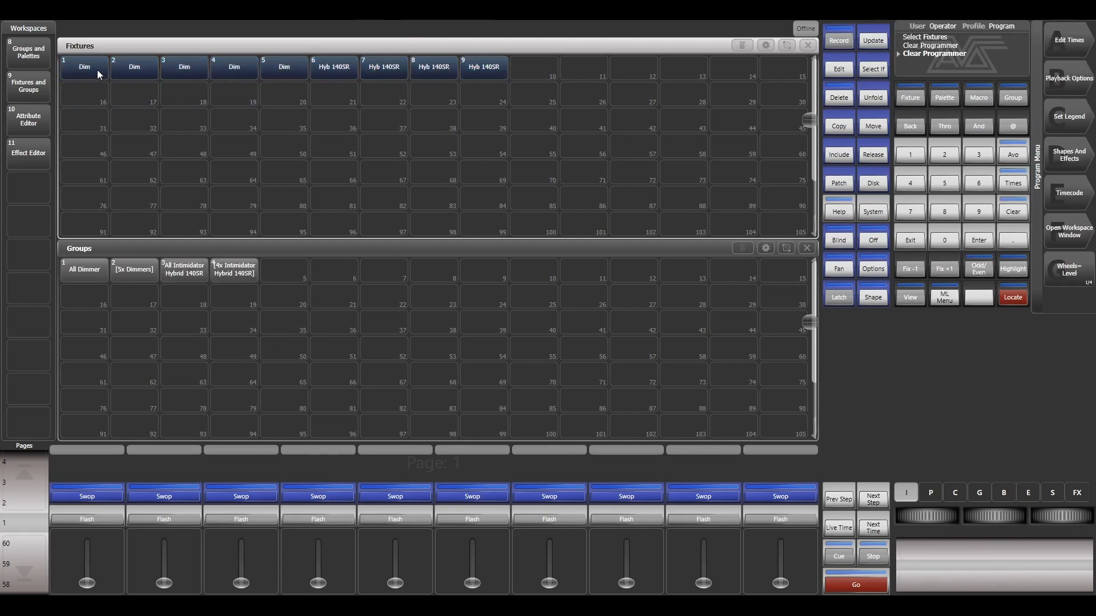
{"action": "left_click_drag", "start_coordinate": [97, 70], "coordinate": [286, 77]}
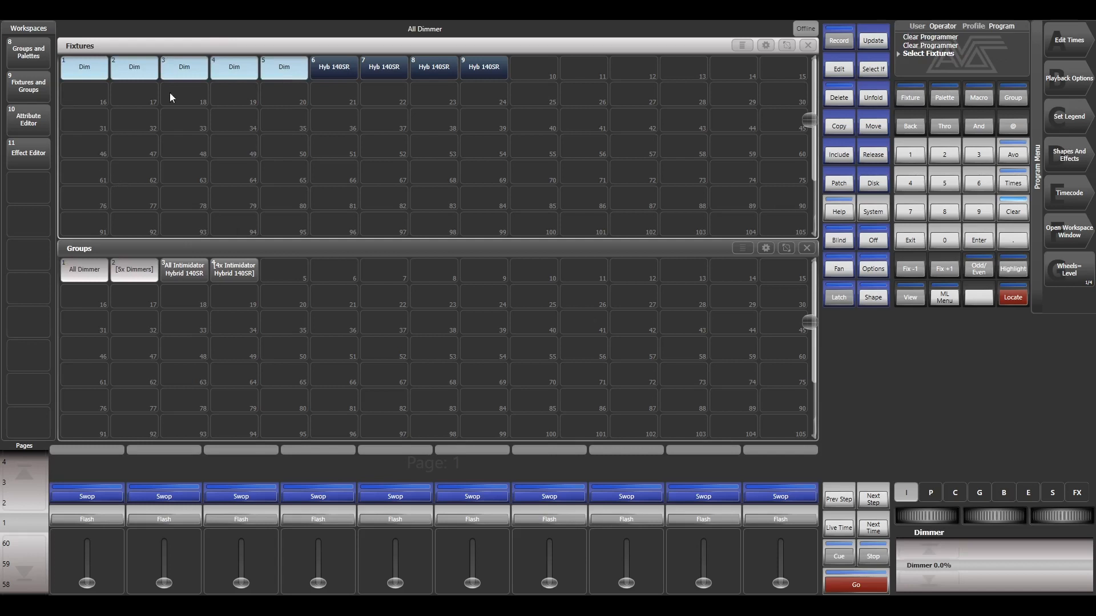
{"action": "left_click_drag", "start_coordinate": [84, 68], "coordinate": [296, 75]}
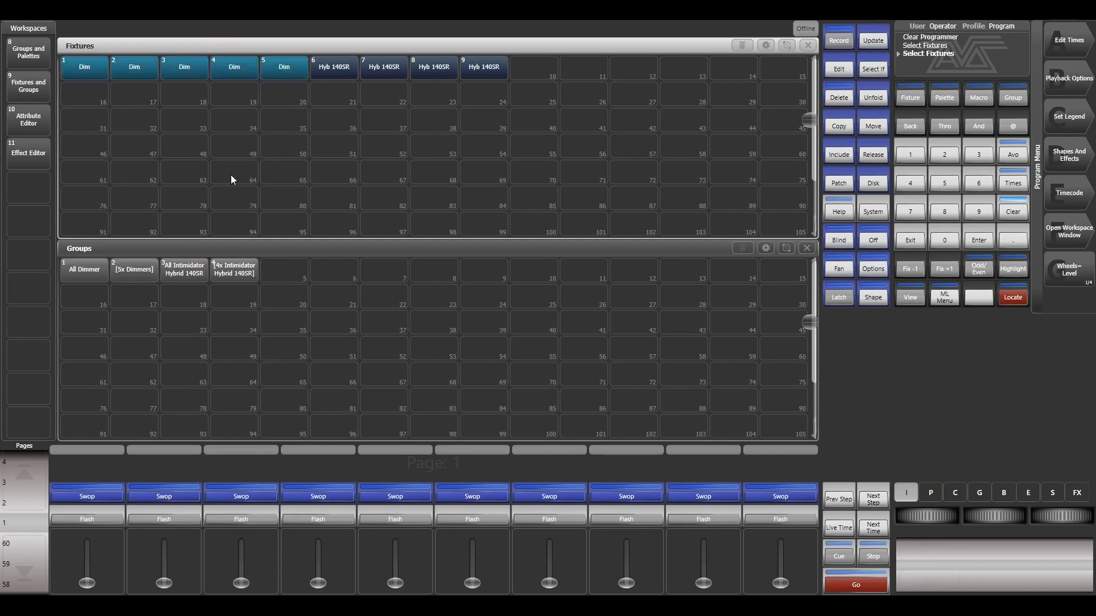
Step: Select the [5x Dimmers] group and set its dimmer level to 100%
{"action": "left_click", "coordinate": [135, 268]}
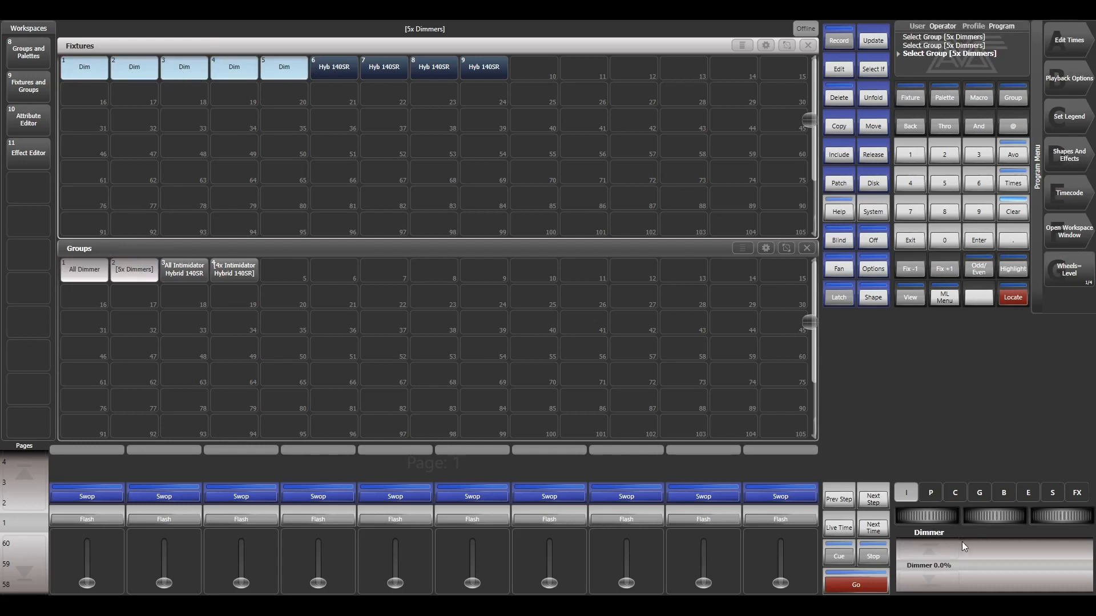
{"action": "left_click", "coordinate": [936, 549]}
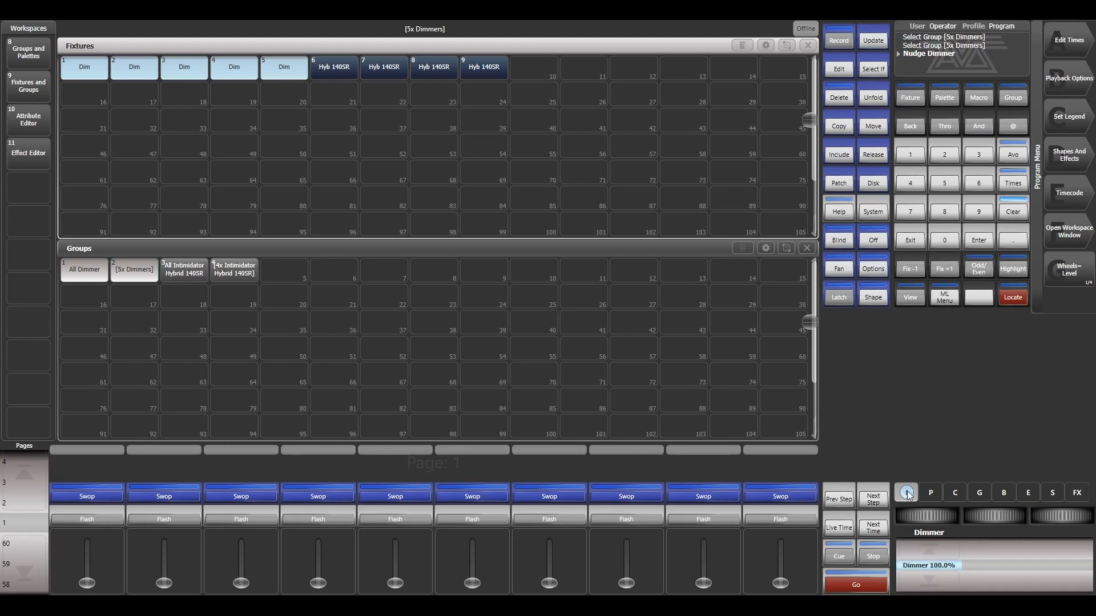
Step: Record the dimmer look as a memory on the first playback using Channel record mode, and clear the programmer
{"action": "left_click", "coordinate": [834, 38]}
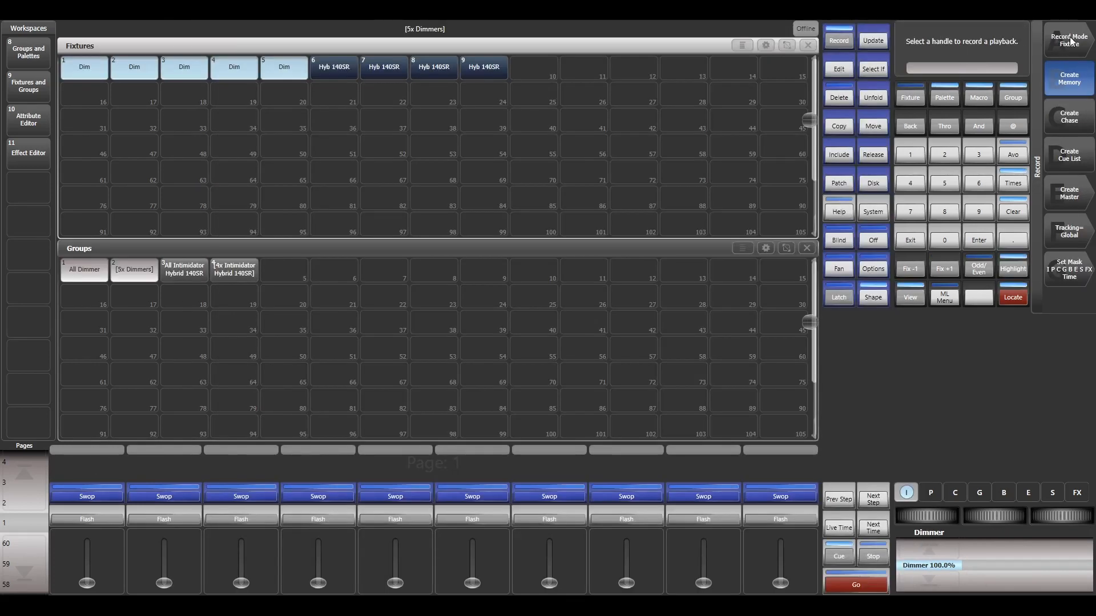
{"action": "left_click", "coordinate": [1067, 44]}
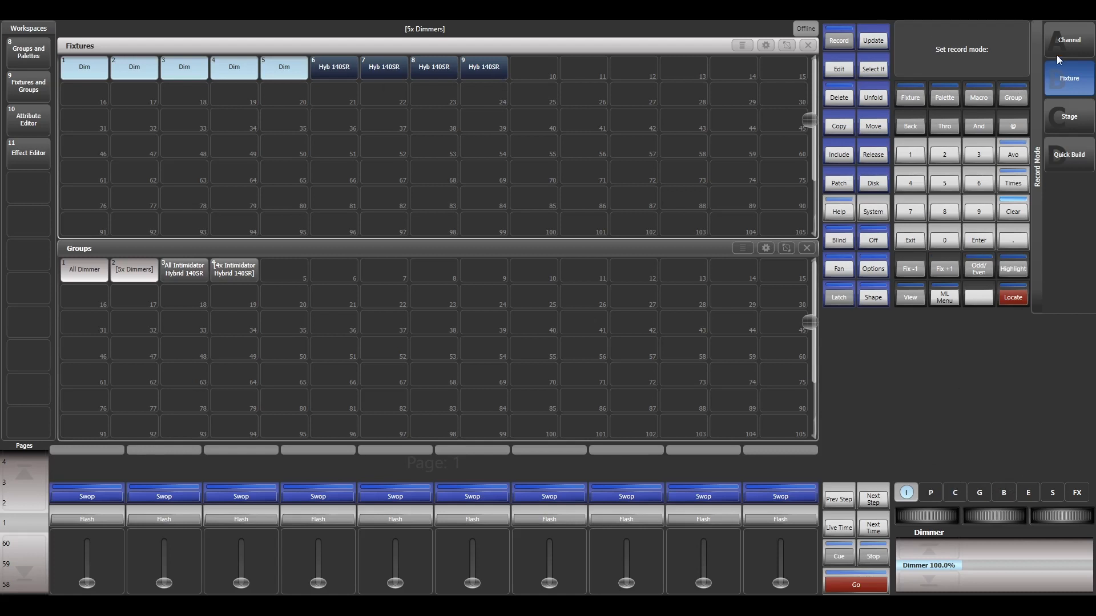
{"action": "left_click", "coordinate": [1070, 46]}
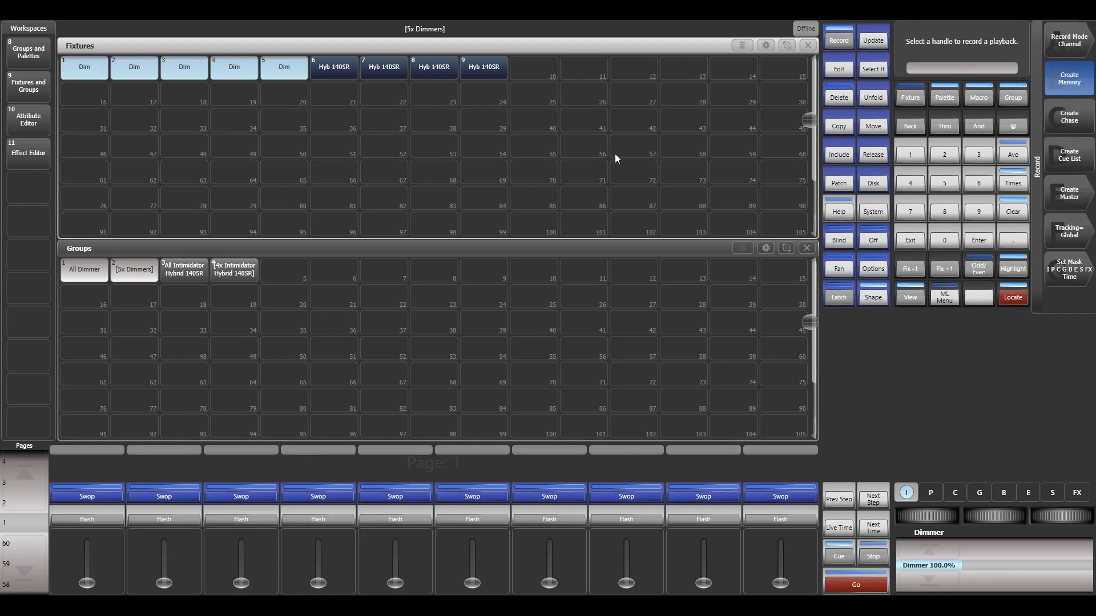
{"action": "left_click", "coordinate": [1063, 46]}
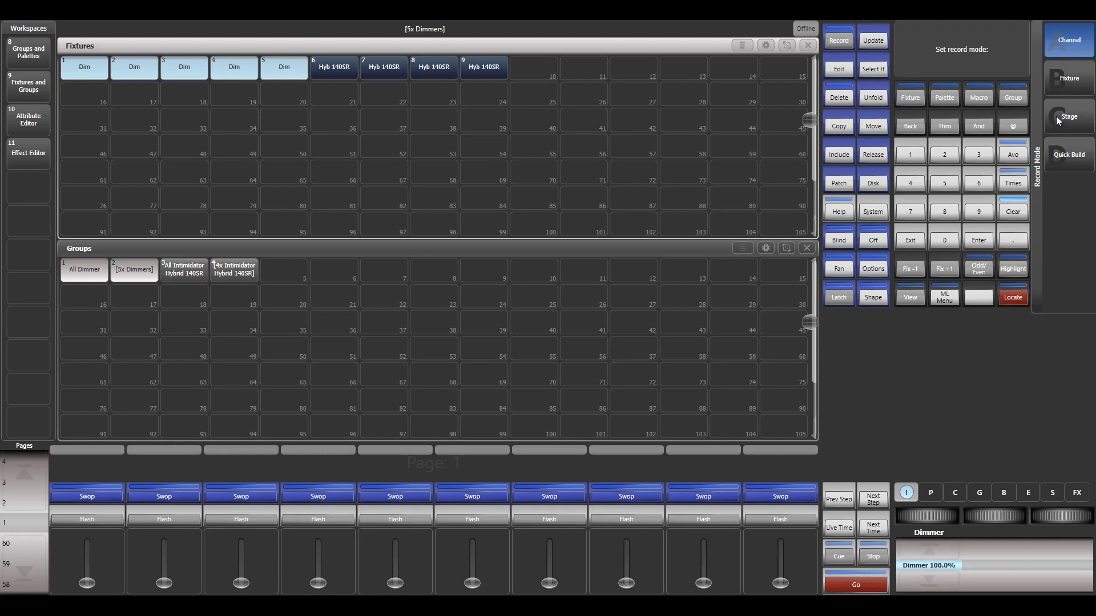
{"action": "left_click", "coordinate": [903, 245]}
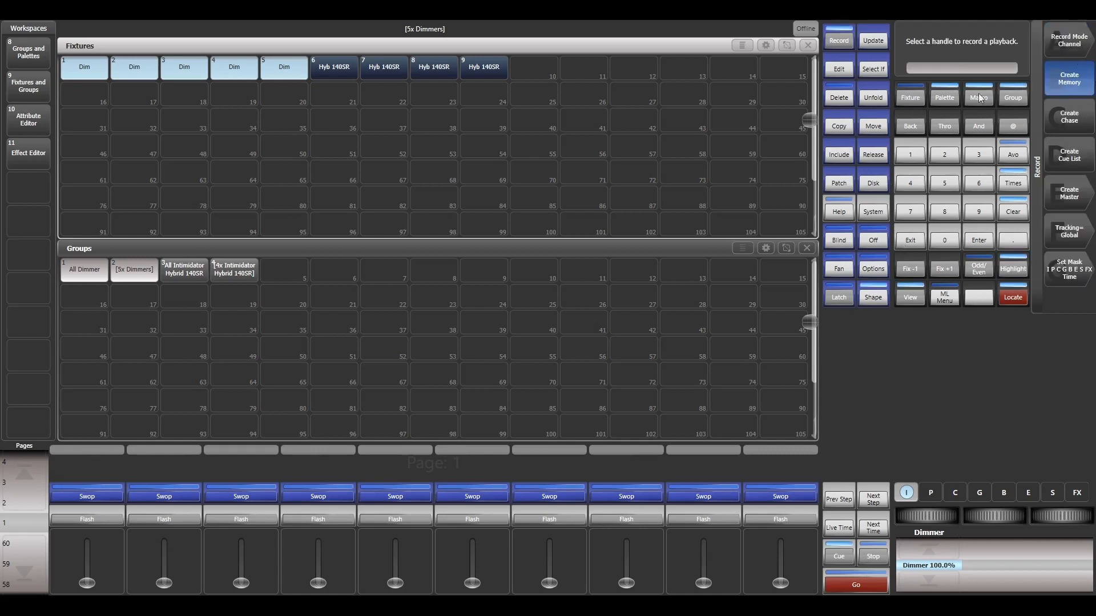
{"action": "left_click", "coordinate": [84, 489]}
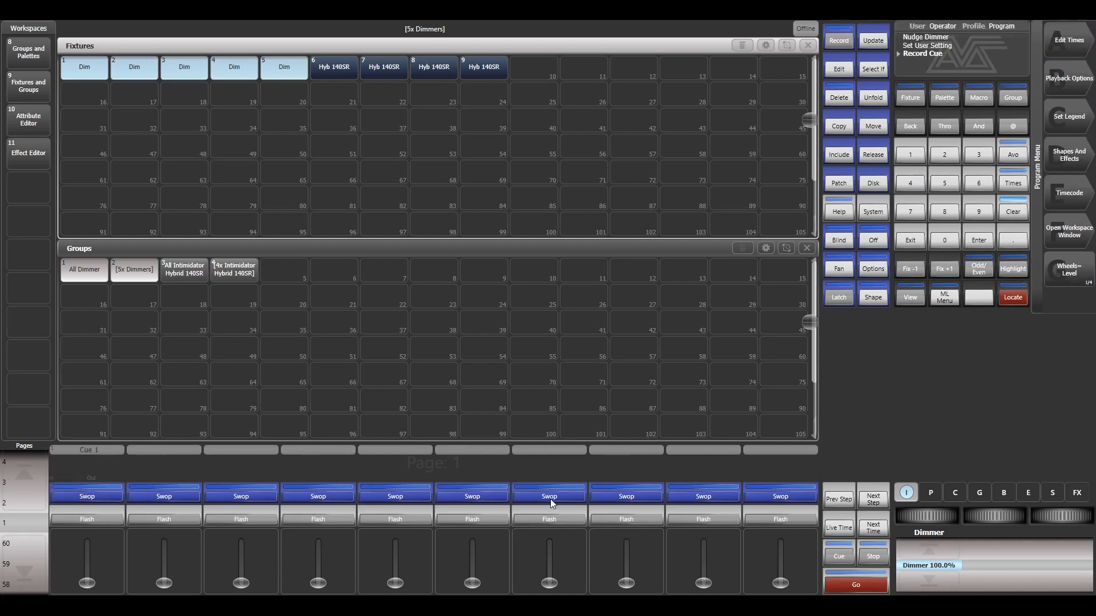
{"action": "left_click", "coordinate": [1021, 211]}
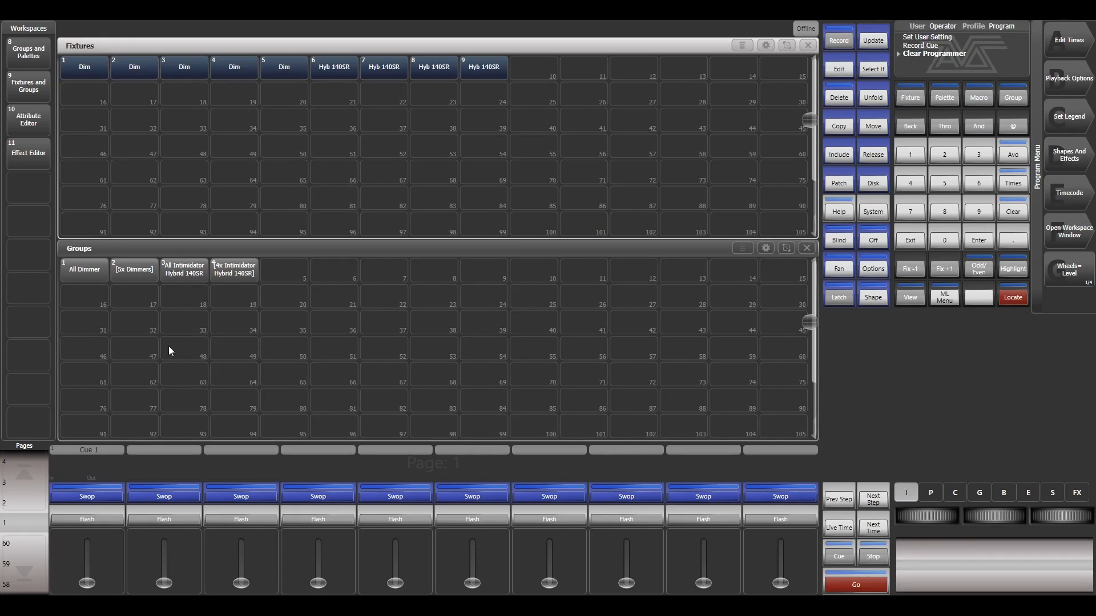
Step: Open the first playback's view, inspect the attributes stored in its cue, and close the cue view
{"action": "left_click", "coordinate": [90, 471]}
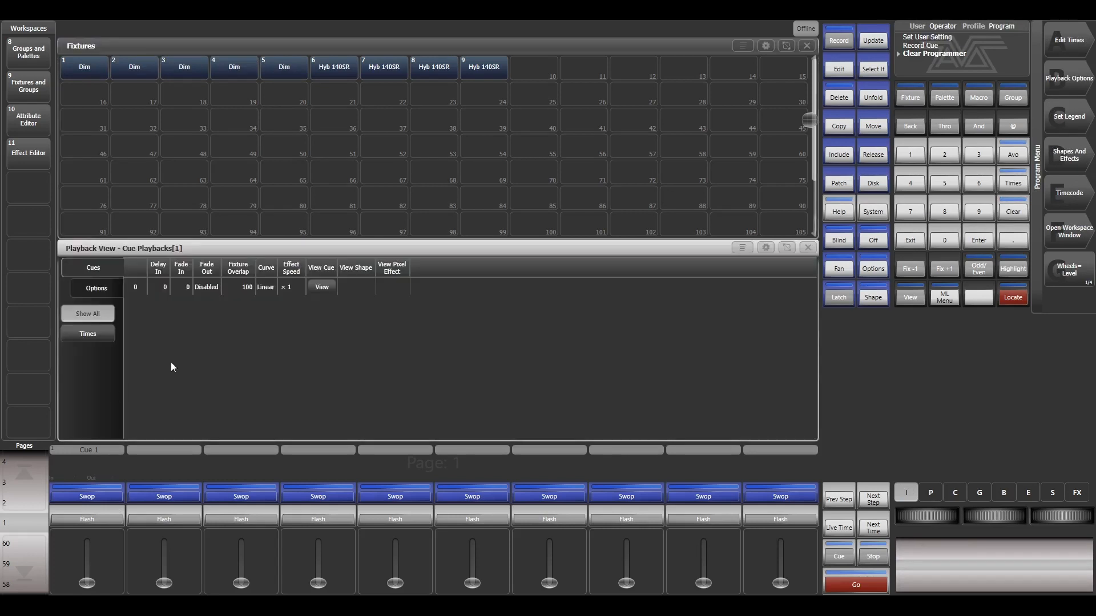
{"action": "left_click", "coordinate": [323, 287]}
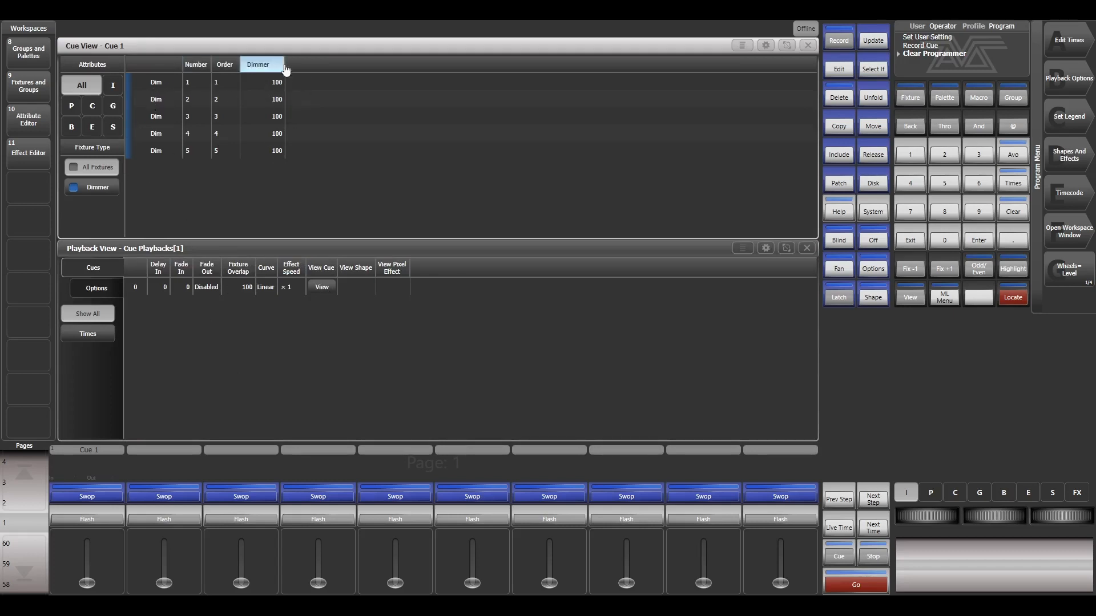
{"action": "left_click", "coordinate": [809, 45]}
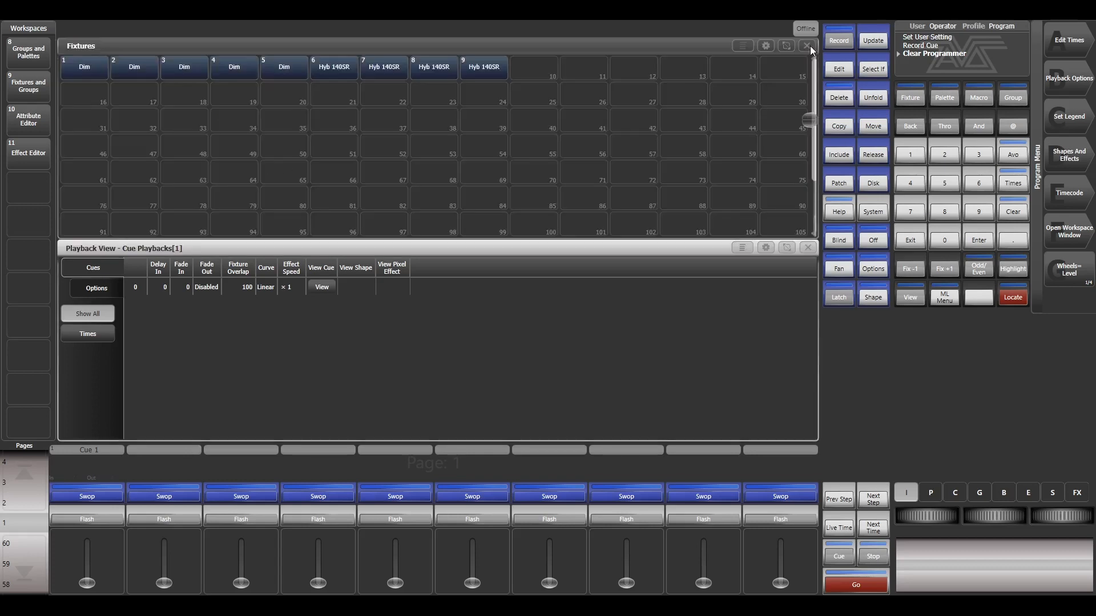
{"action": "left_click", "coordinate": [785, 249]}
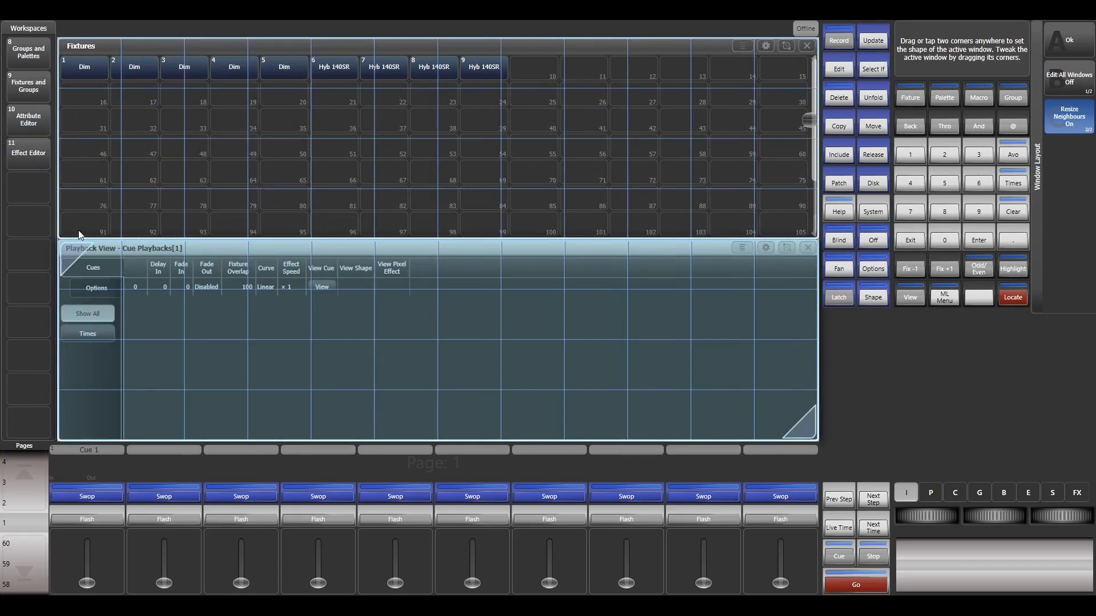
{"action": "mouse_move", "coordinate": [78, 239]}
{"action": "left_mouse_down"}
{"action": "mouse_move", "coordinate": [81, 160]}
{"action": "mouse_move", "coordinate": [80, 238]}
{"action": "left_mouse_up"}
{"action": "key", "text": "Escape"}
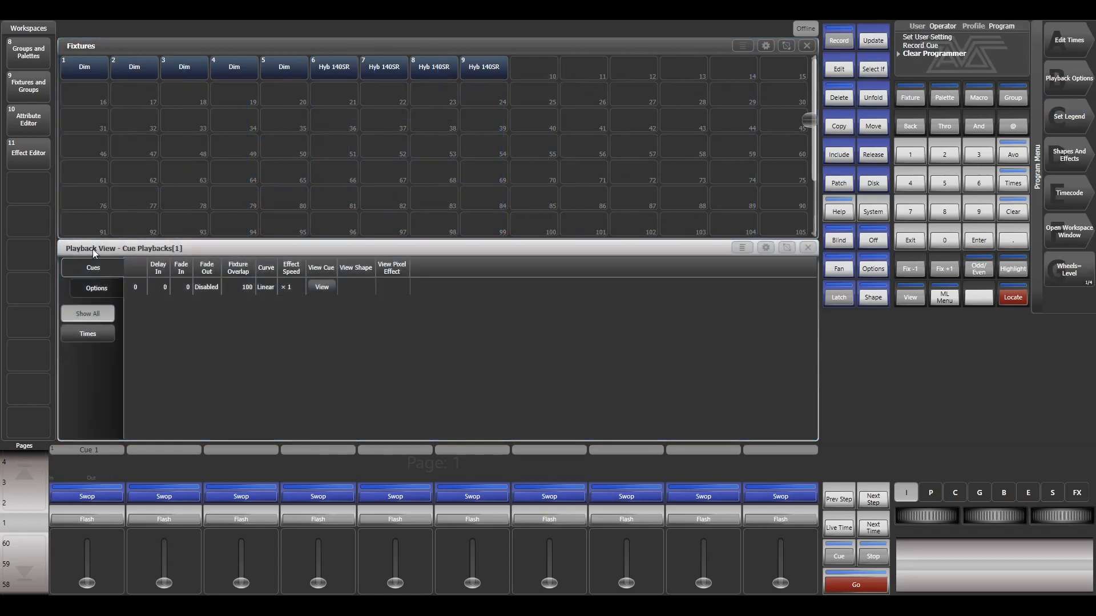
Step: Resize the Playback View window to cover only the right half of the Groups window's area, and close it
{"action": "left_click", "coordinate": [790, 246]}
{"action": "left_click_drag", "start_coordinate": [464, 265], "coordinate": [773, 412]}
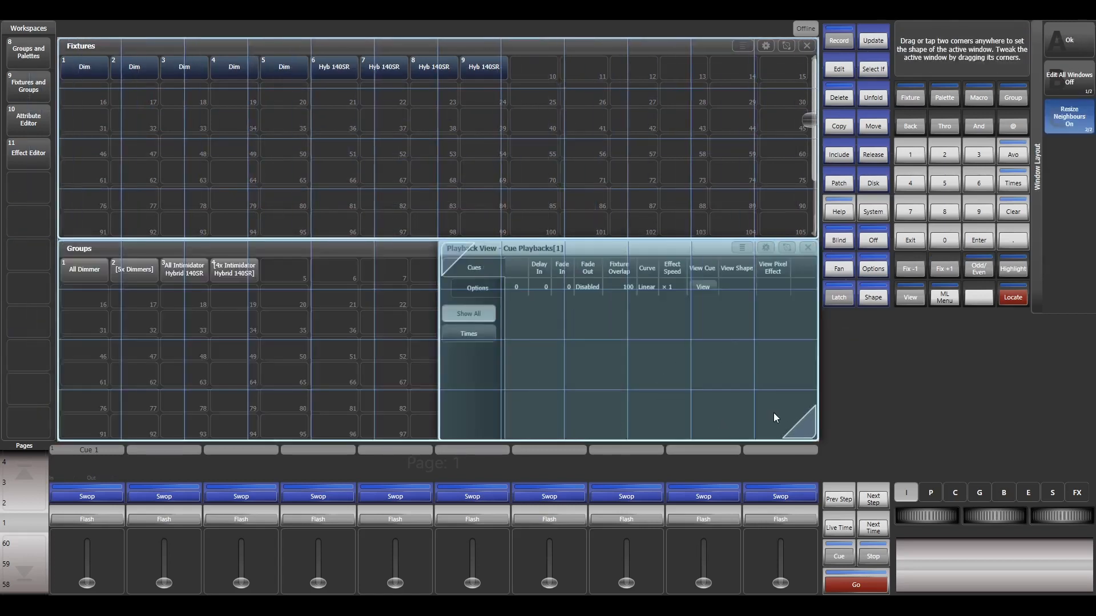
{"action": "key", "text": "Escape"}
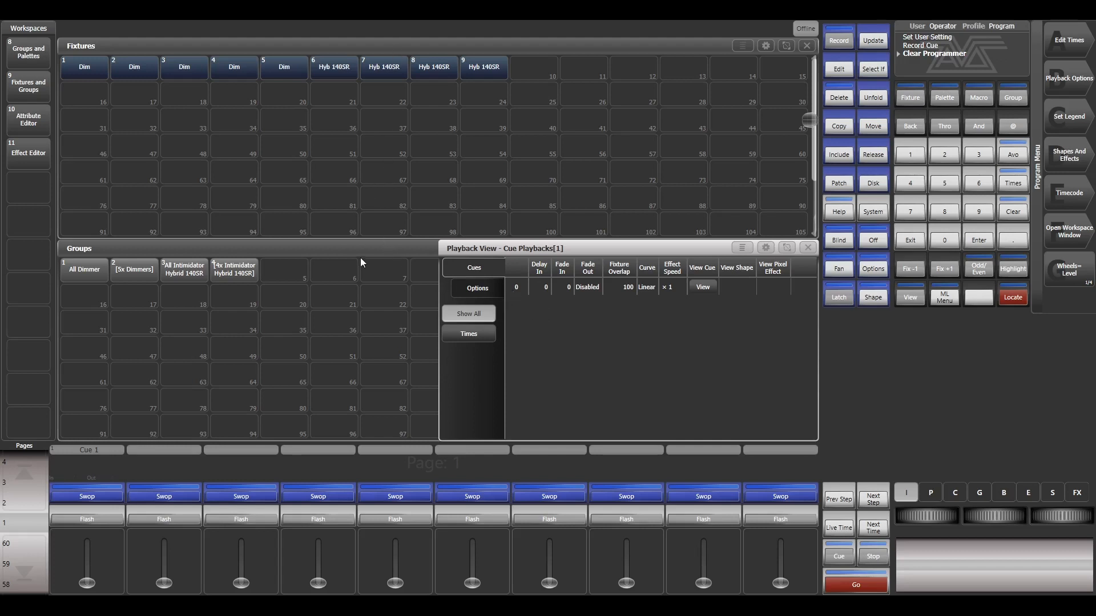
{"action": "left_click", "coordinate": [803, 252]}
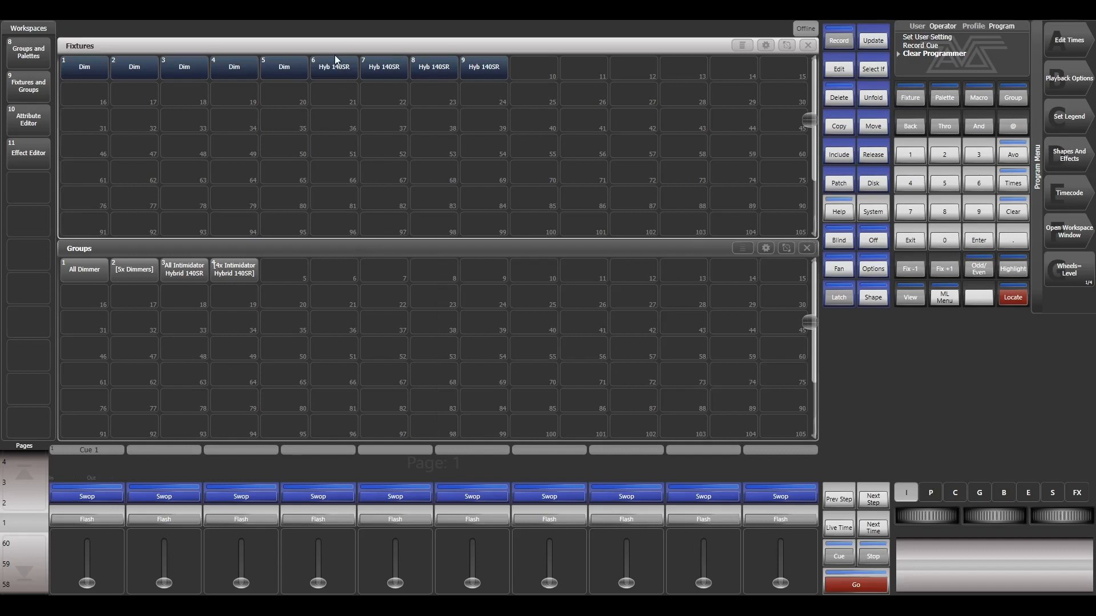
Step: Set the four Hyb 140SR fixtures' dimmer to 100%, record them as a memory on the second playback in Channel mode, and clear the programmer
{"action": "left_click_drag", "start_coordinate": [334, 57], "coordinate": [529, 54]}
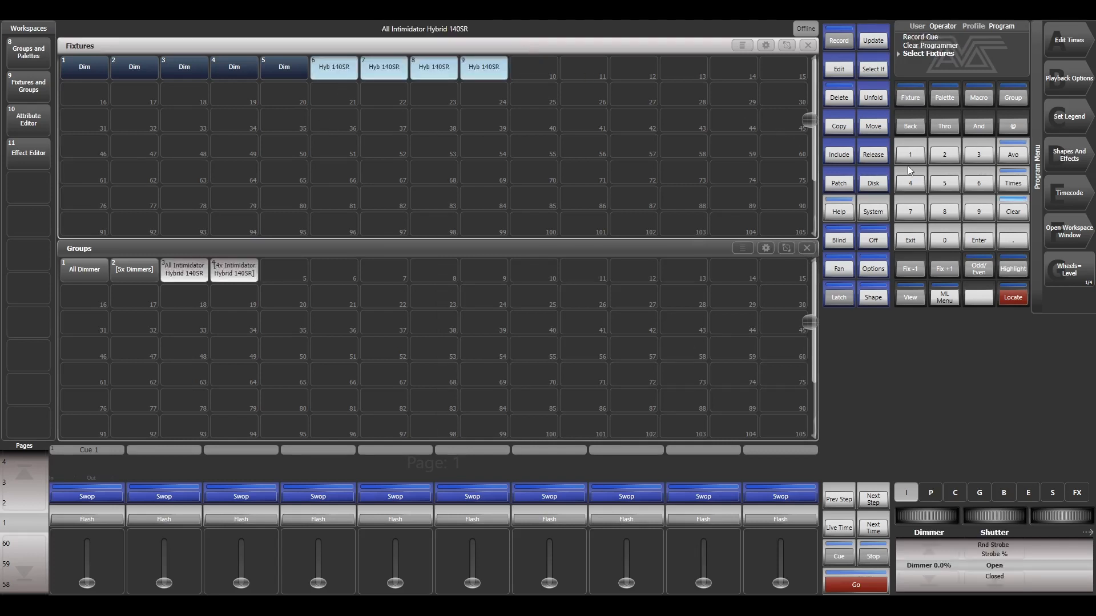
{"action": "left_click", "coordinate": [923, 548]}
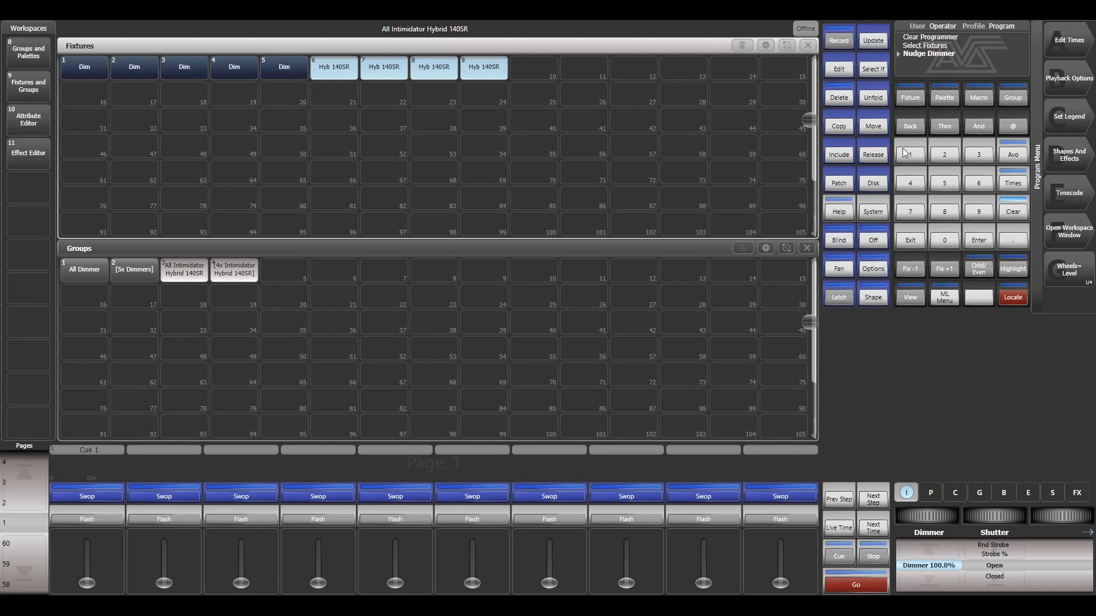
{"action": "left_click", "coordinate": [842, 44]}
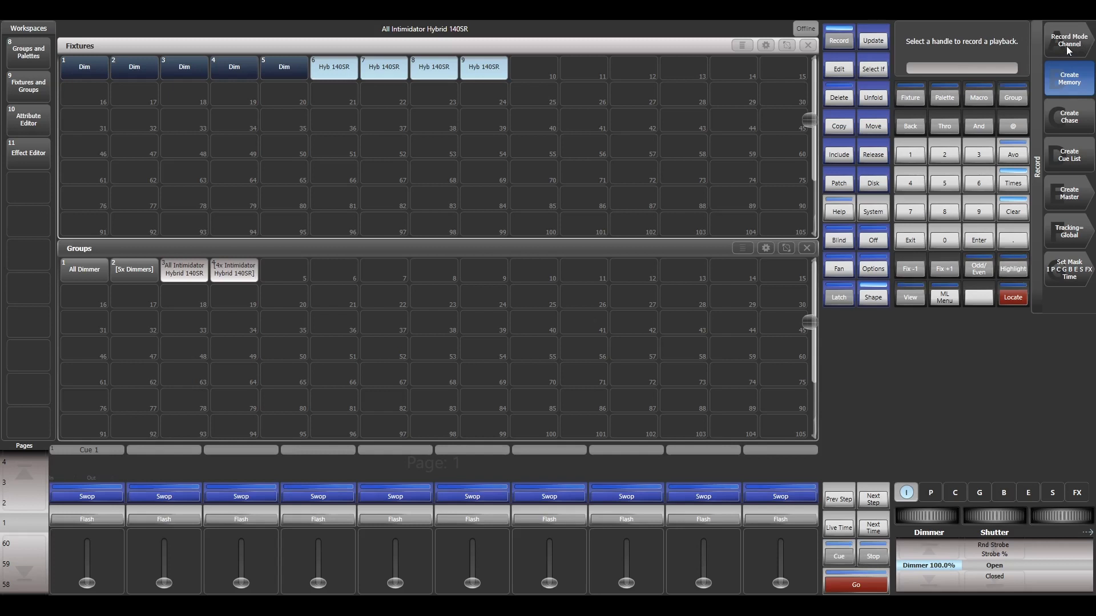
{"action": "left_click", "coordinate": [177, 495]}
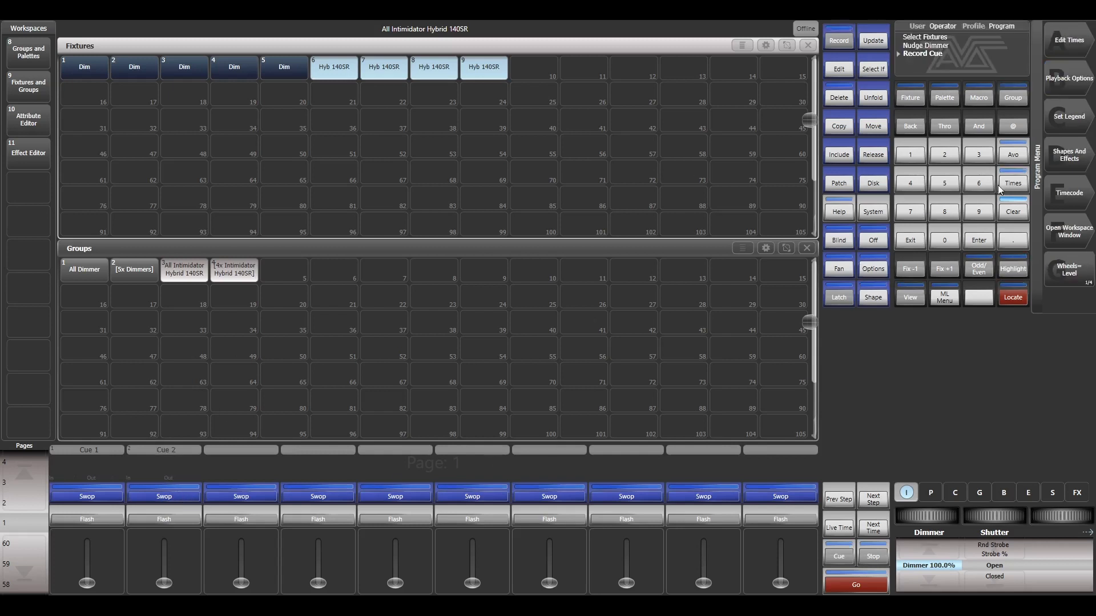
{"action": "left_click", "coordinate": [1013, 212]}
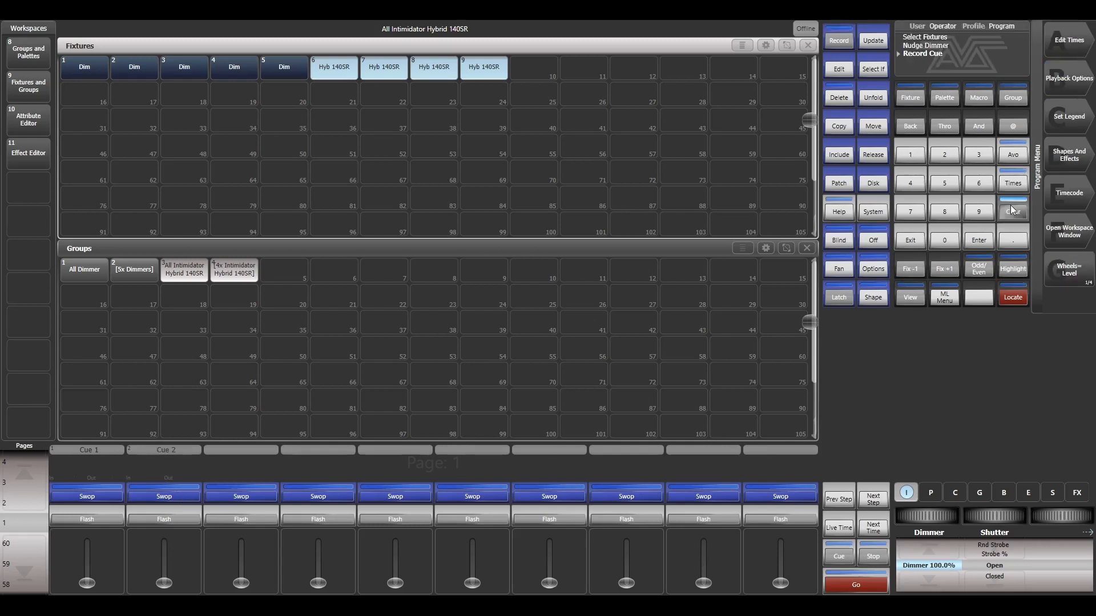
Step: Open the second playback's view and inspect the fixtures and dimmer values stored in its cue
{"action": "left_click", "coordinate": [173, 471]}
{"action": "left_click", "coordinate": [702, 288]}
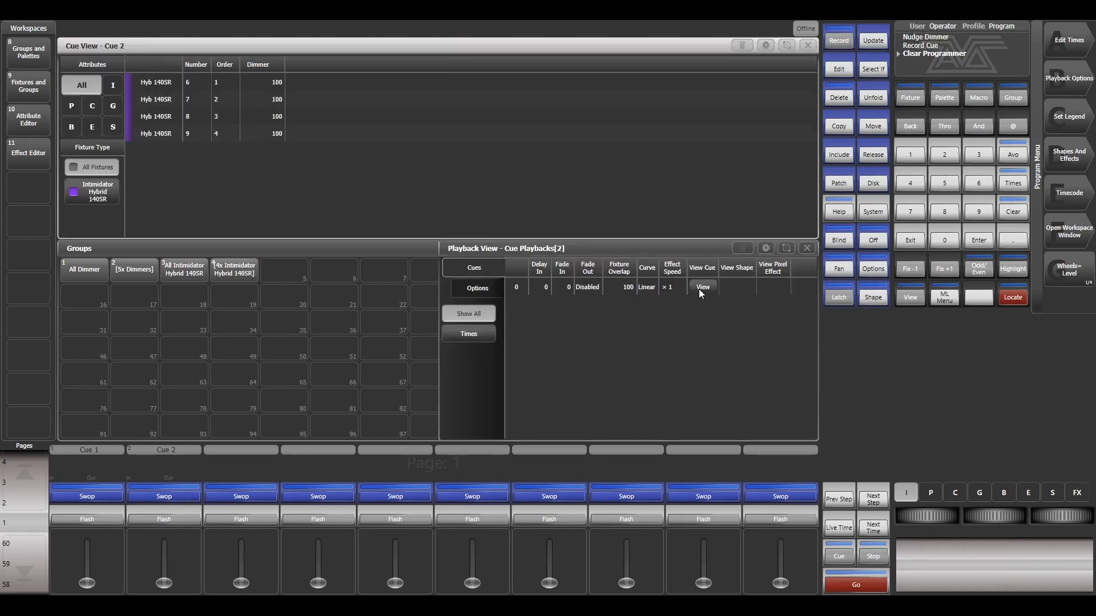
{"action": "left_click", "coordinate": [269, 81]}
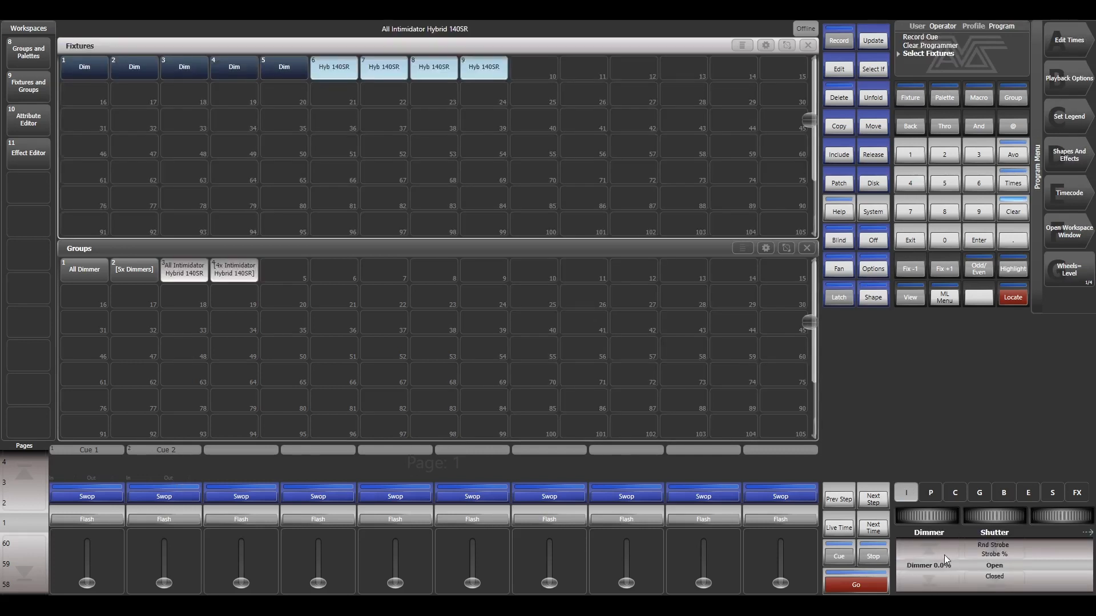
Step: Try nudging the dimmer of the selected Hyb 140SR fixtures up and back to 0%, and adjusting it with its wheel
{"action": "left_click", "coordinate": [944, 552]}
{"action": "left_click", "coordinate": [937, 579]}
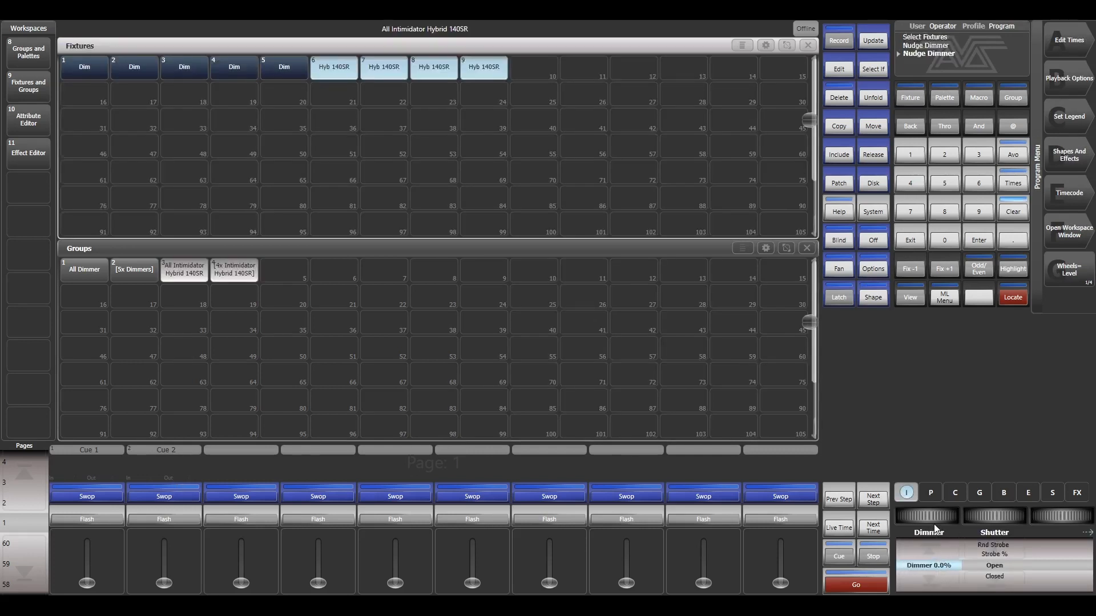
{"action": "mouse_move", "coordinate": [920, 516]}
{"action": "left_mouse_down"}
{"action": "mouse_move", "coordinate": [949, 516]}
{"action": "mouse_move", "coordinate": [931, 516]}
{"action": "left_mouse_up"}
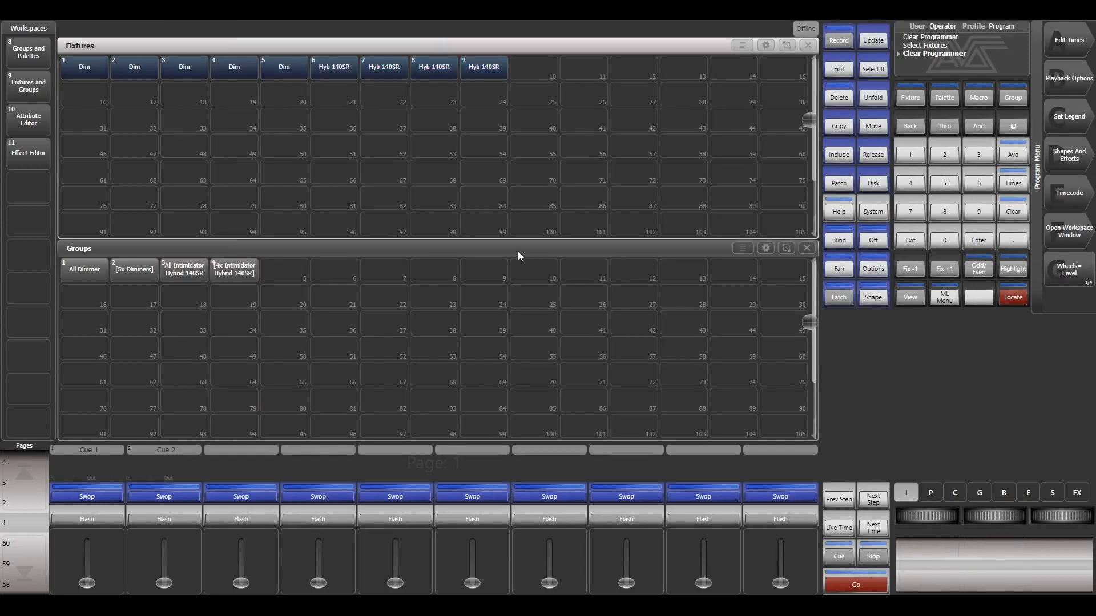
Step: Flash the first and second playbacks in turn to test the recorded cues
{"action": "left_click", "coordinate": [95, 518]}
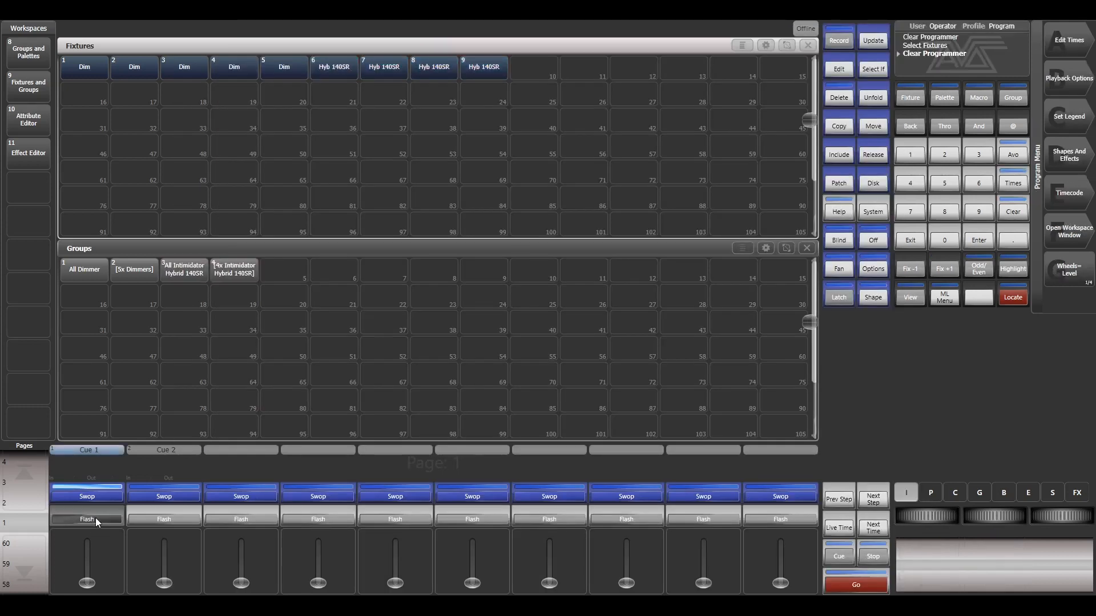
{"action": "left_click", "coordinate": [128, 517]}
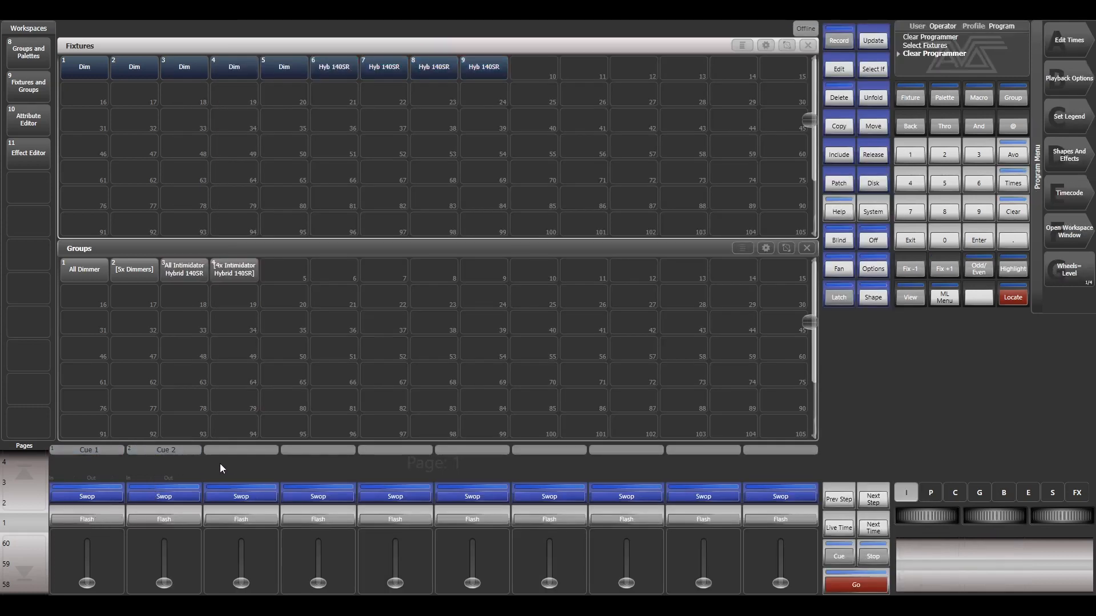
Step: Move Cue 2 from the second playback to the third playback
{"action": "left_click", "coordinate": [872, 126]}
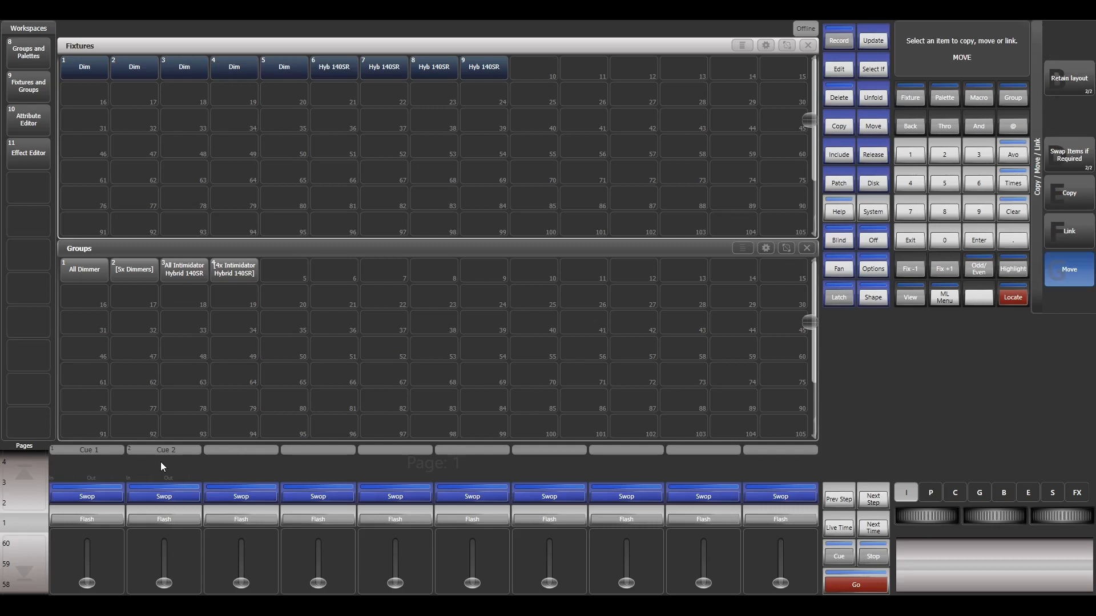
{"action": "left_click", "coordinate": [164, 463]}
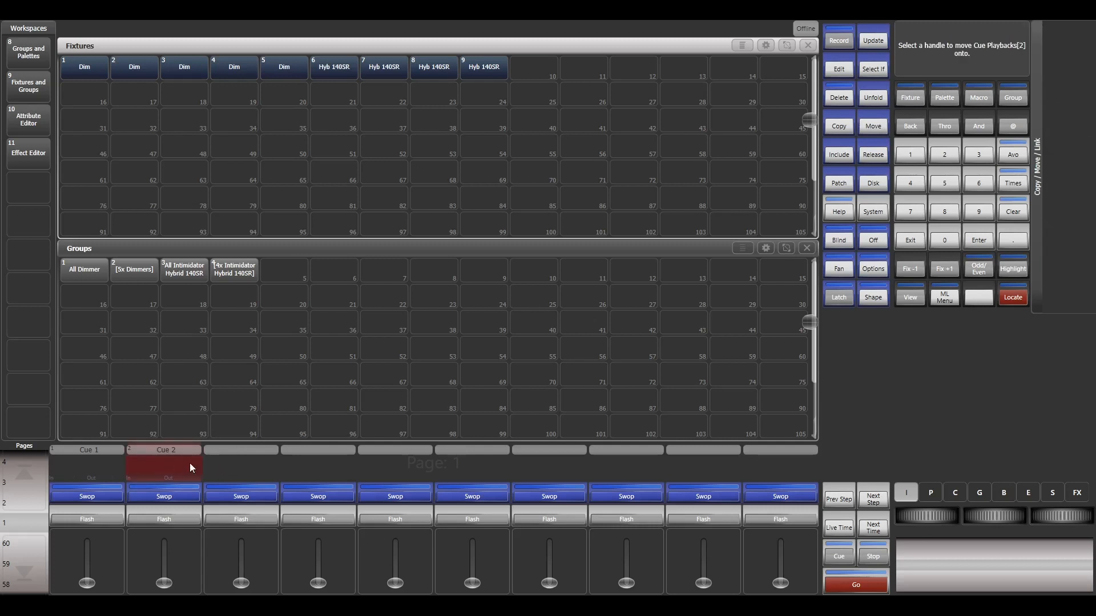
{"action": "left_click", "coordinate": [246, 455]}
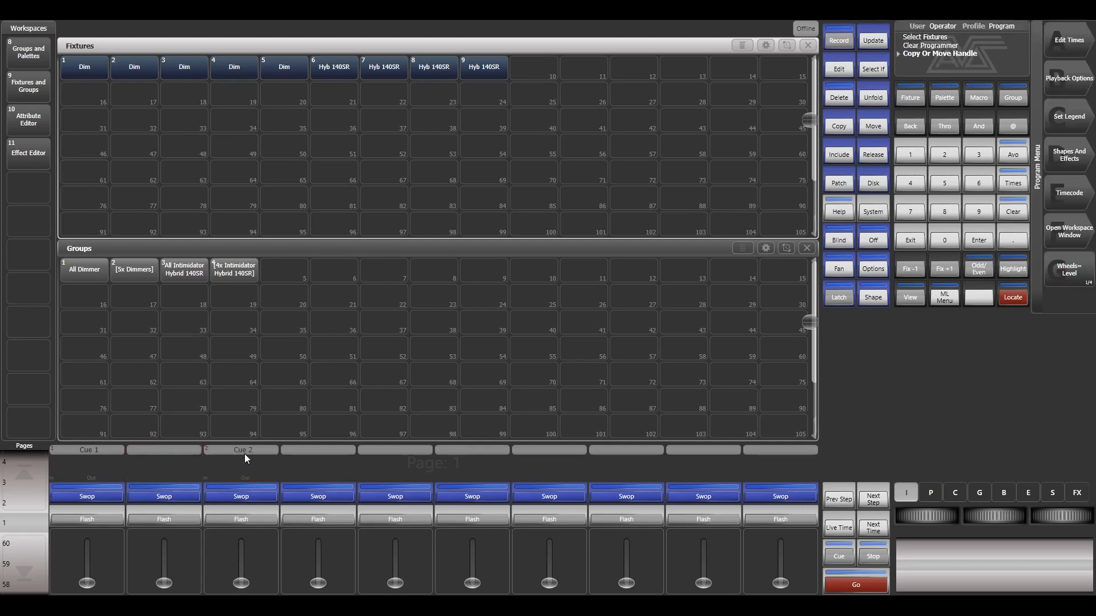
Step: Copy Cue 2 from the third playback onto the fifth playback
{"action": "left_click", "coordinate": [847, 122]}
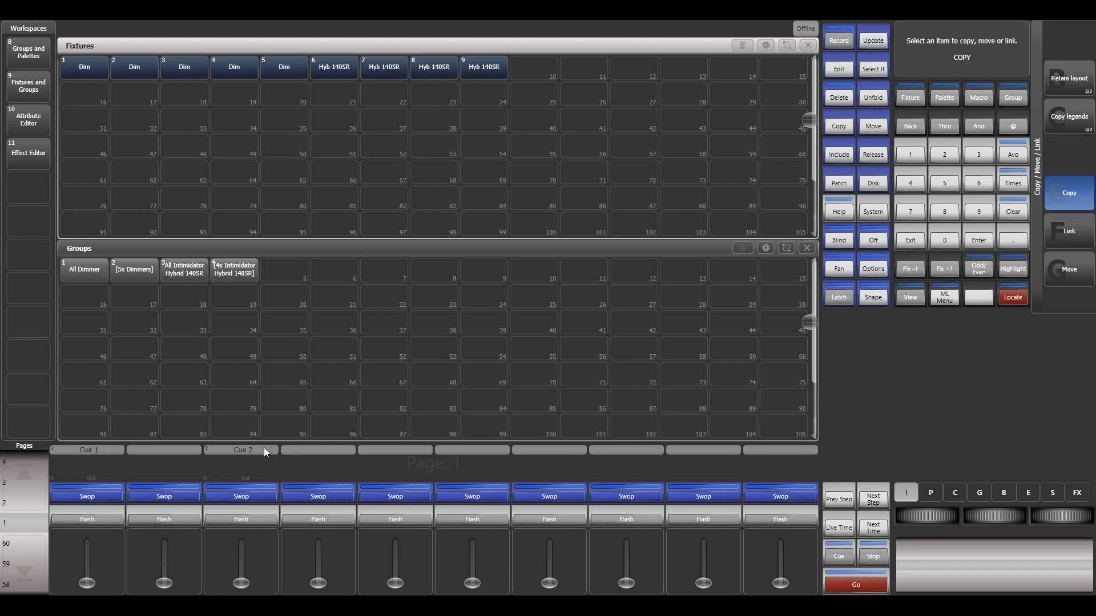
{"action": "left_click", "coordinate": [242, 455]}
{"action": "left_click", "coordinate": [389, 458]}
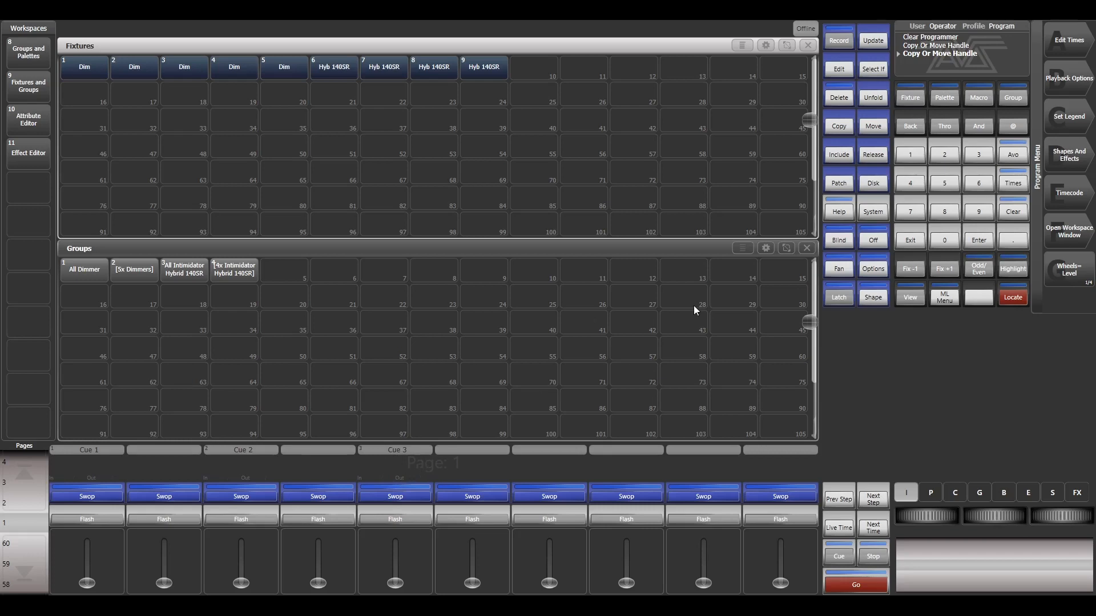
Step: Delete the copied Cue 3 from the fifth playback and confirm the deletion
{"action": "left_click", "coordinate": [839, 98]}
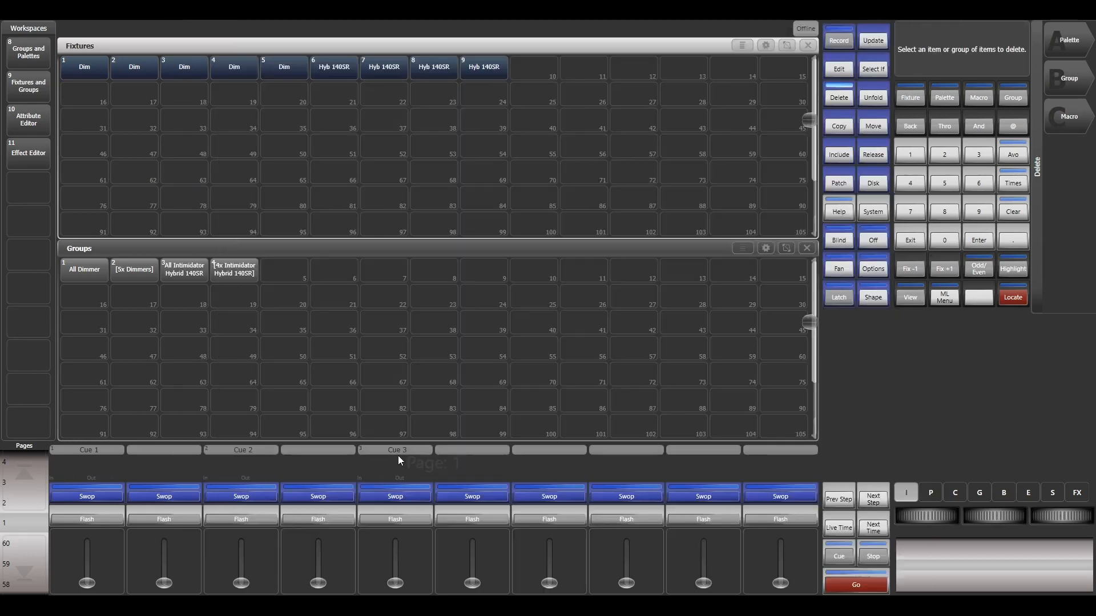
{"action": "left_click", "coordinate": [398, 453]}
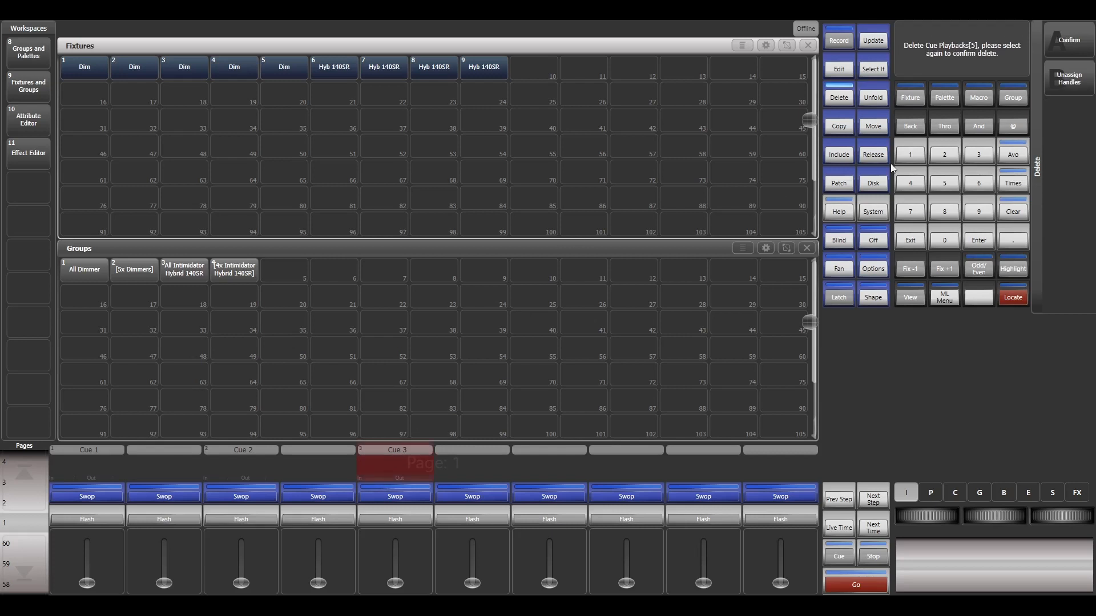
{"action": "left_click", "coordinate": [1057, 45]}
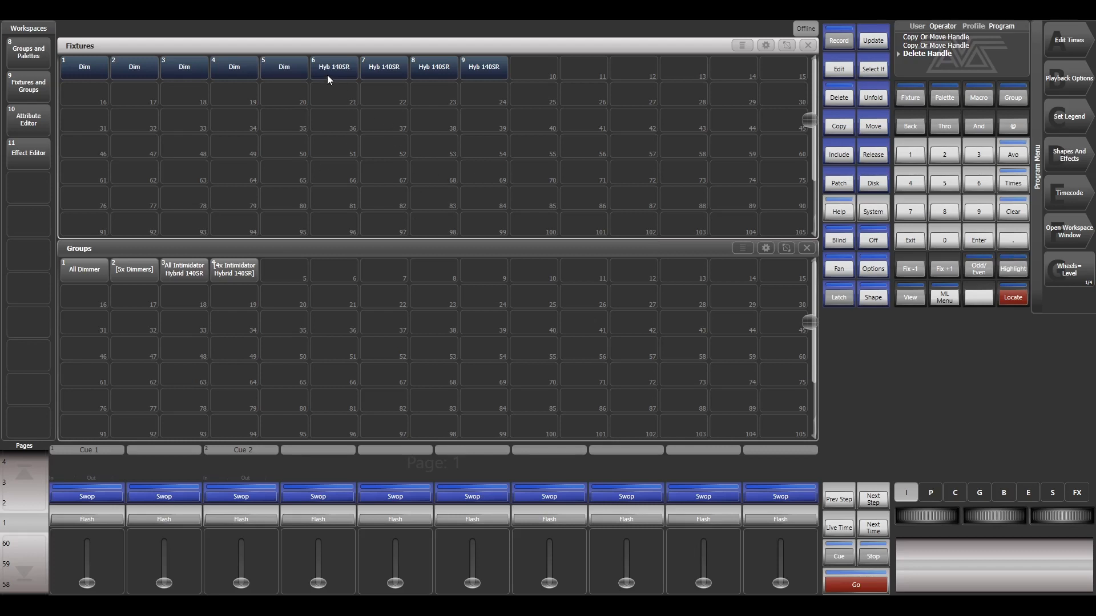
Step: Select the four Hyb 140SR fixtures, clear the programmer, and open the Colours window in the workspace
{"action": "left_click_drag", "start_coordinate": [344, 72], "coordinate": [488, 74]}
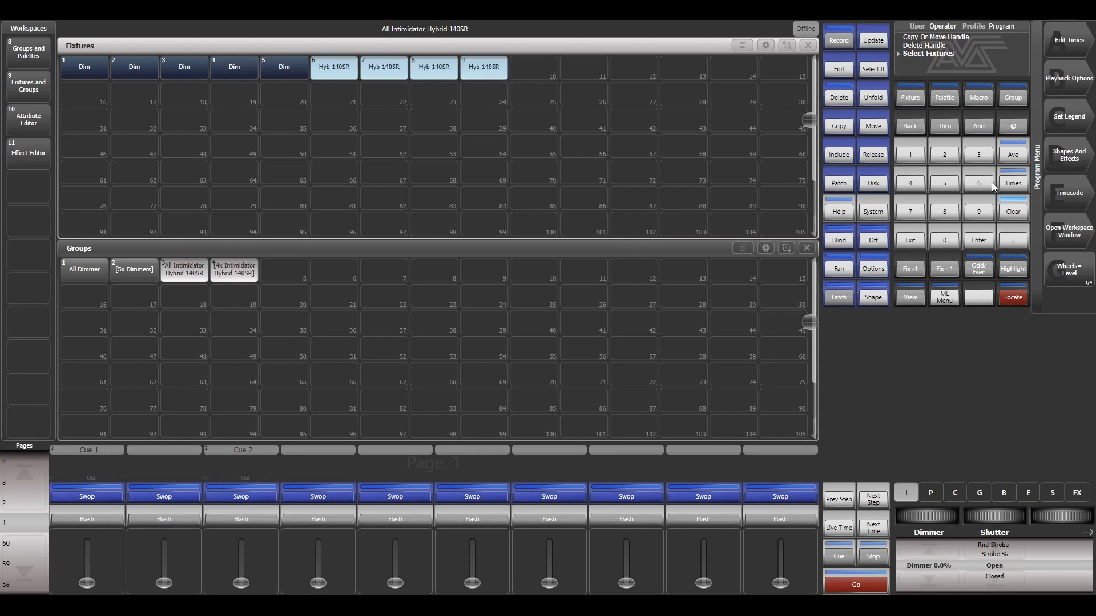
{"action": "left_click", "coordinate": [1013, 212]}
{"action": "left_click", "coordinate": [1077, 235]}
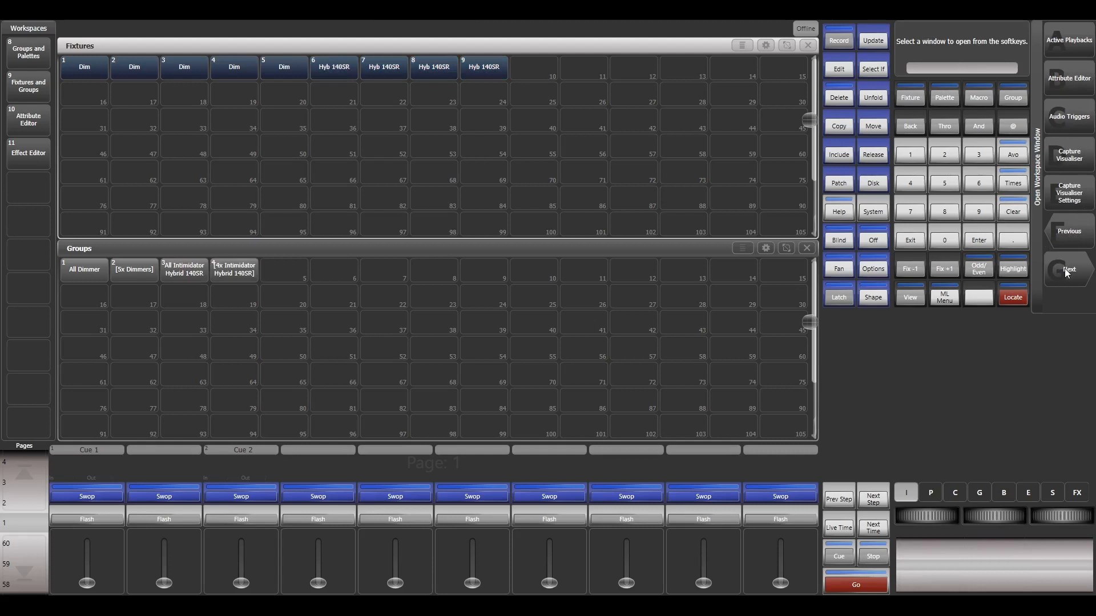
{"action": "left_click", "coordinate": [1064, 268]}
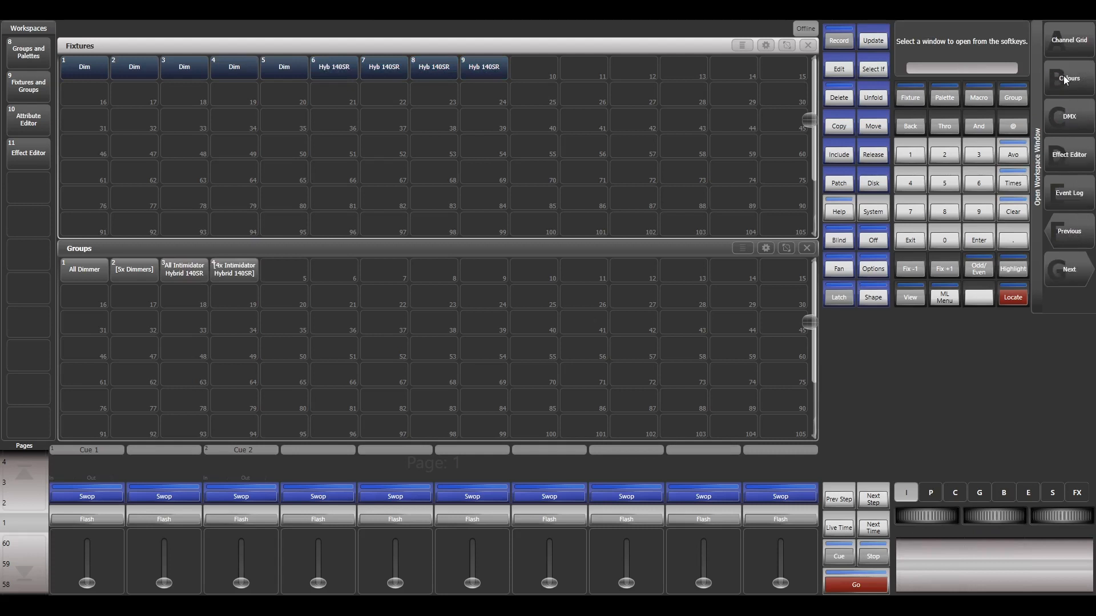
{"action": "left_click", "coordinate": [1065, 78]}
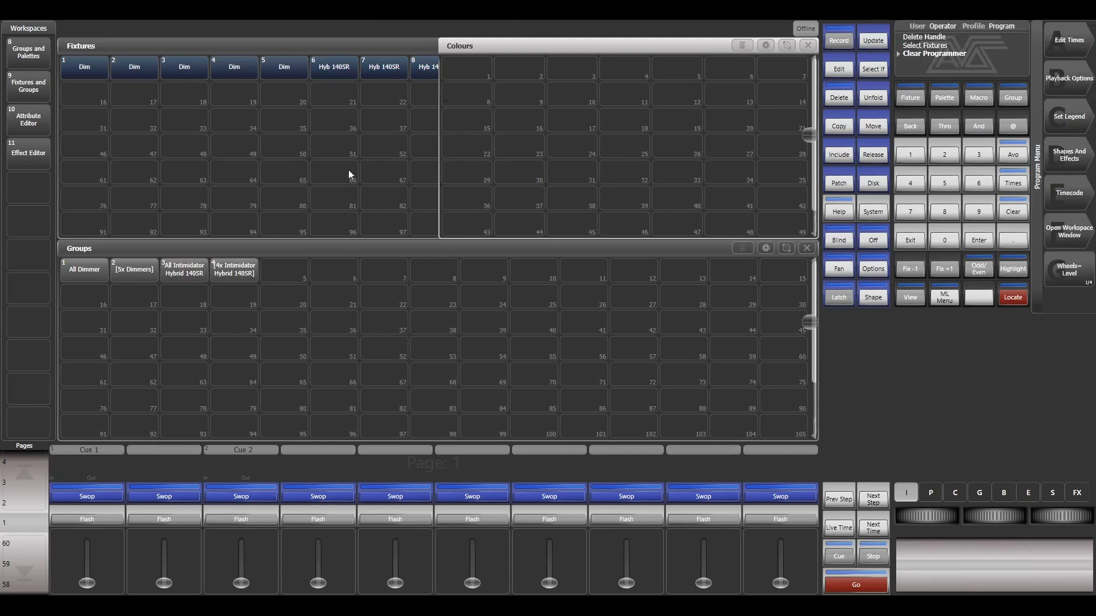
Step: Set the All Intimidator Hybrid 140SR group's colour to Red and record it as a palette in the second cell of the Colours window
{"action": "left_click", "coordinate": [194, 273]}
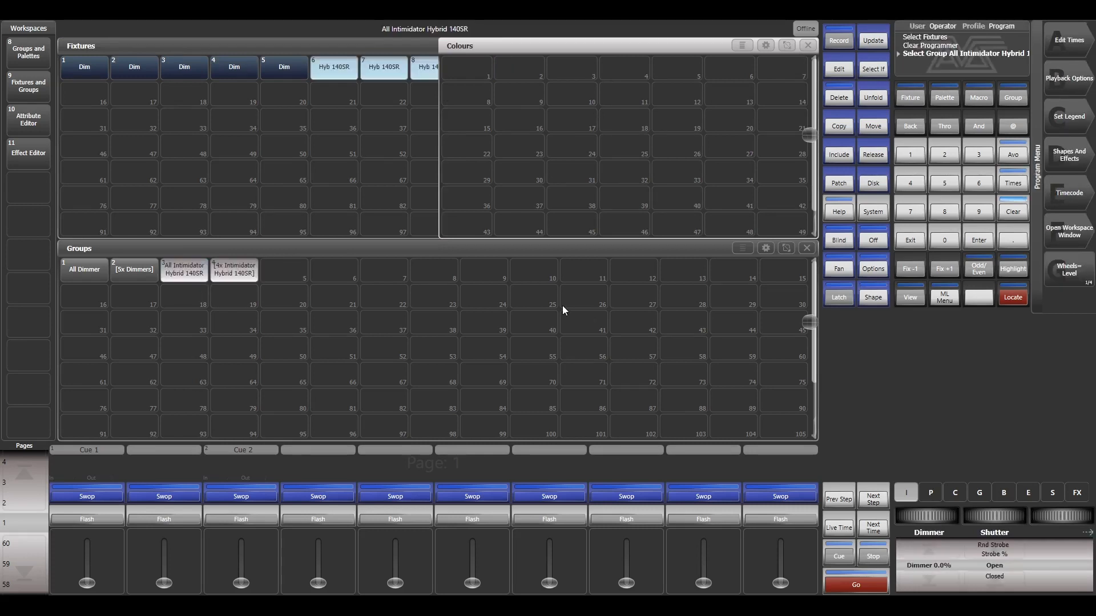
{"action": "left_click", "coordinate": [955, 493]}
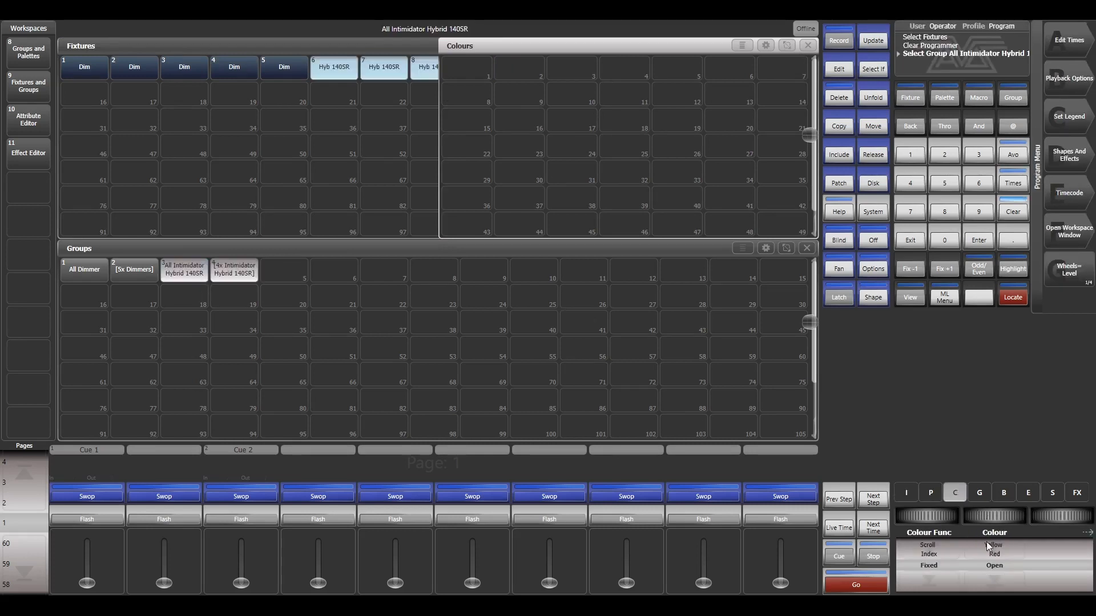
{"action": "left_click", "coordinate": [1005, 573]}
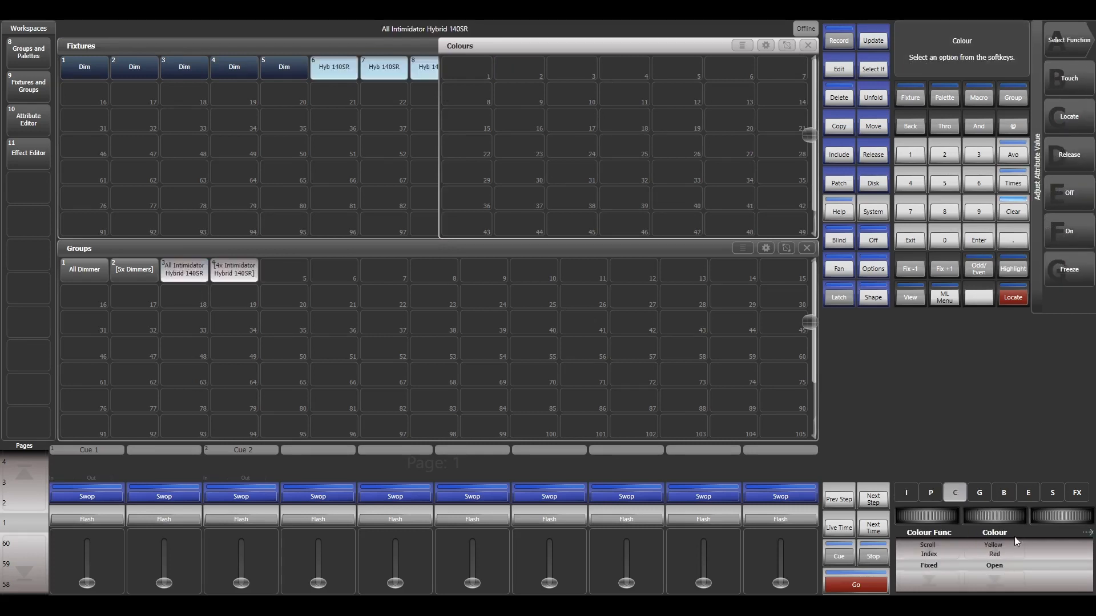
{"action": "left_click", "coordinate": [992, 579]}
{"action": "left_click", "coordinate": [994, 582]}
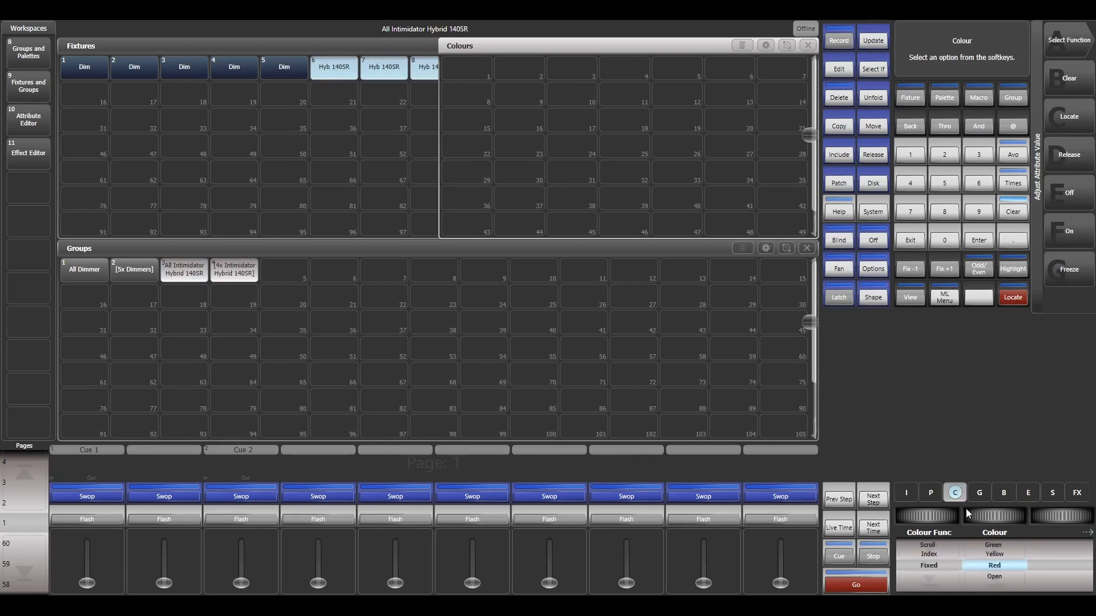
{"action": "left_click", "coordinate": [838, 40]}
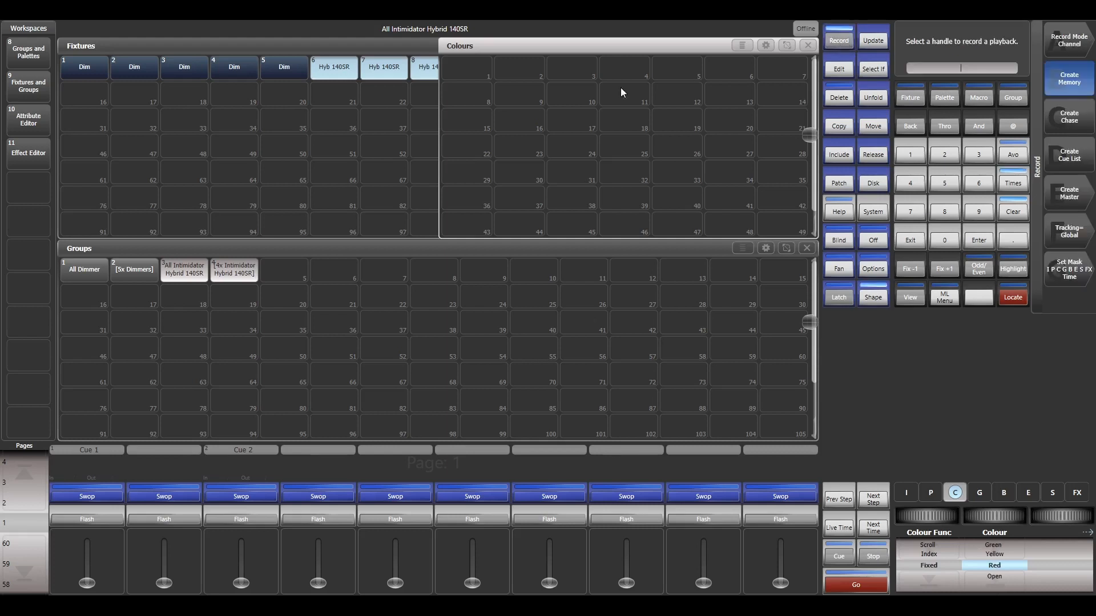
{"action": "left_click", "coordinate": [529, 71]}
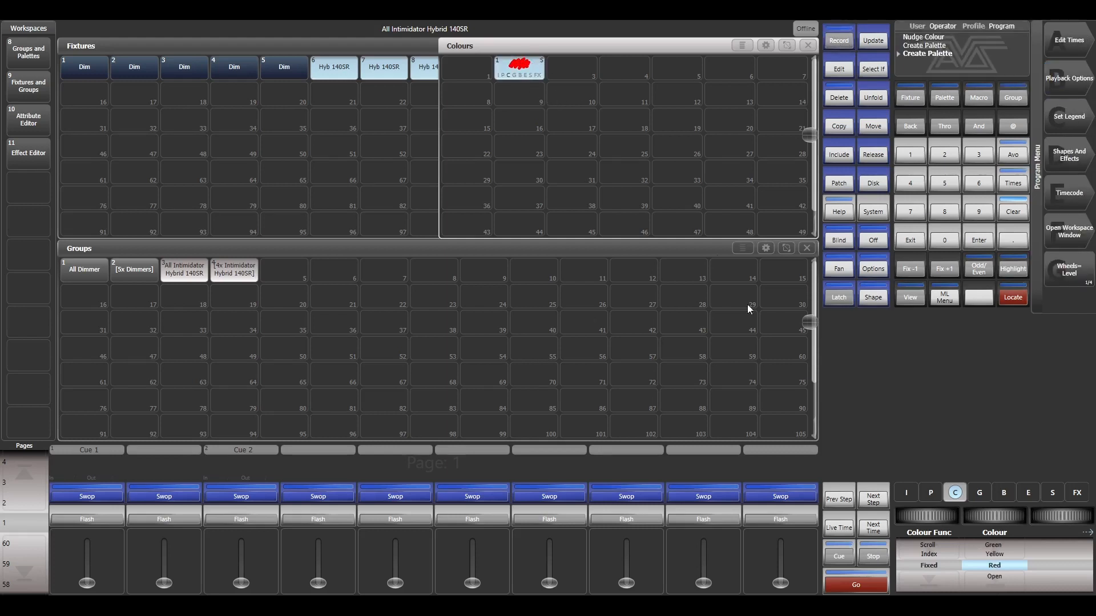
Step: Set the selected fixtures' colour to Open and record it as a palette in the first cell of the Colours window
{"action": "left_click", "coordinate": [1006, 576]}
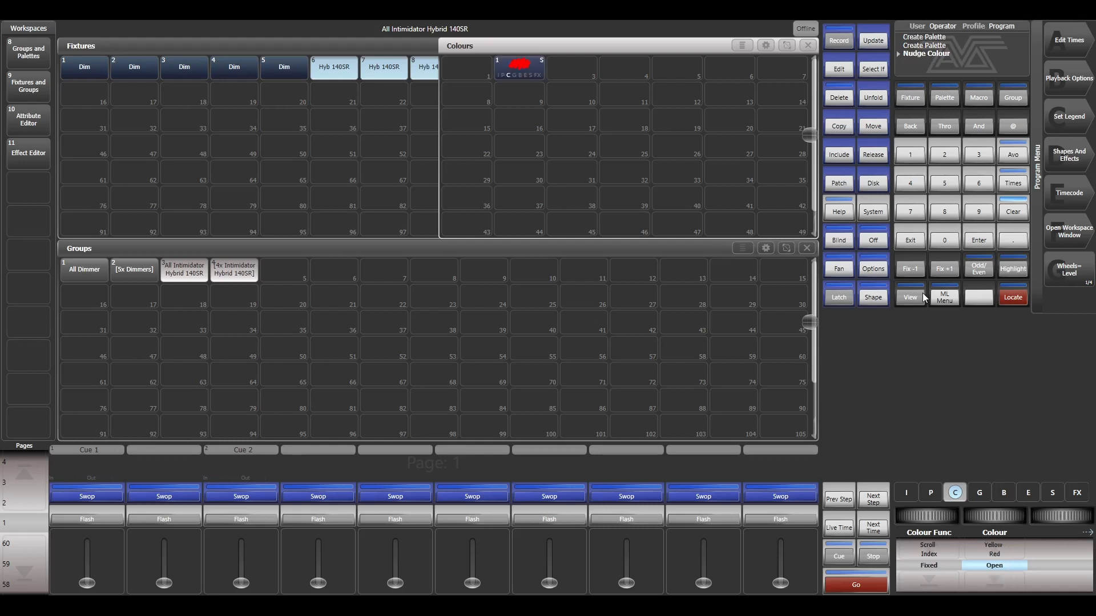
{"action": "left_click", "coordinate": [837, 47]}
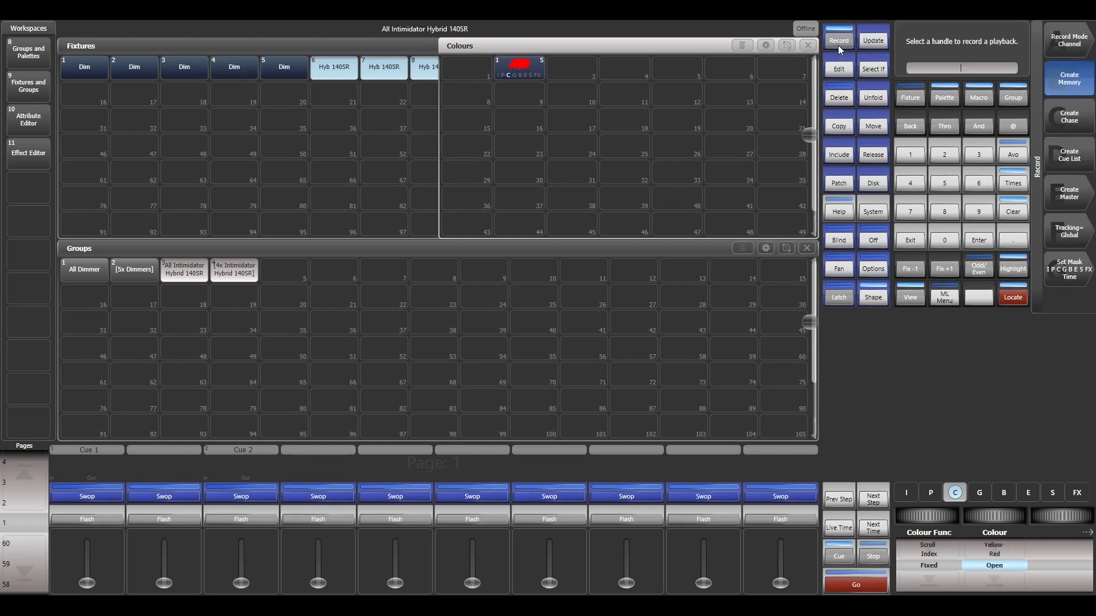
{"action": "left_click", "coordinate": [478, 67]}
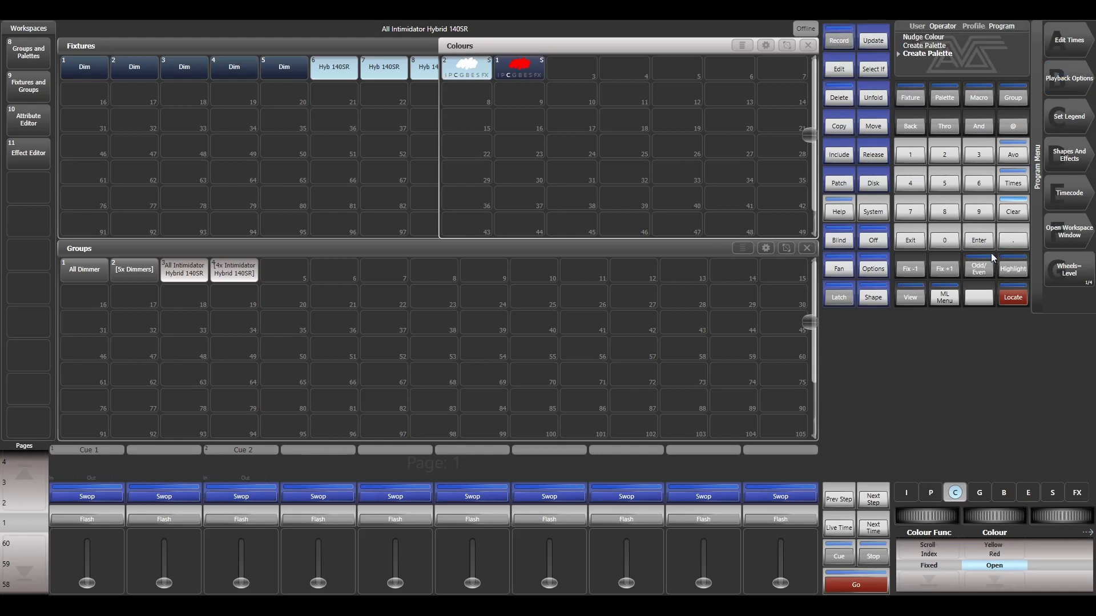
Step: Clear the programmer and bring the Fixtures window in front of the Colours window
{"action": "left_click", "coordinate": [1016, 207]}
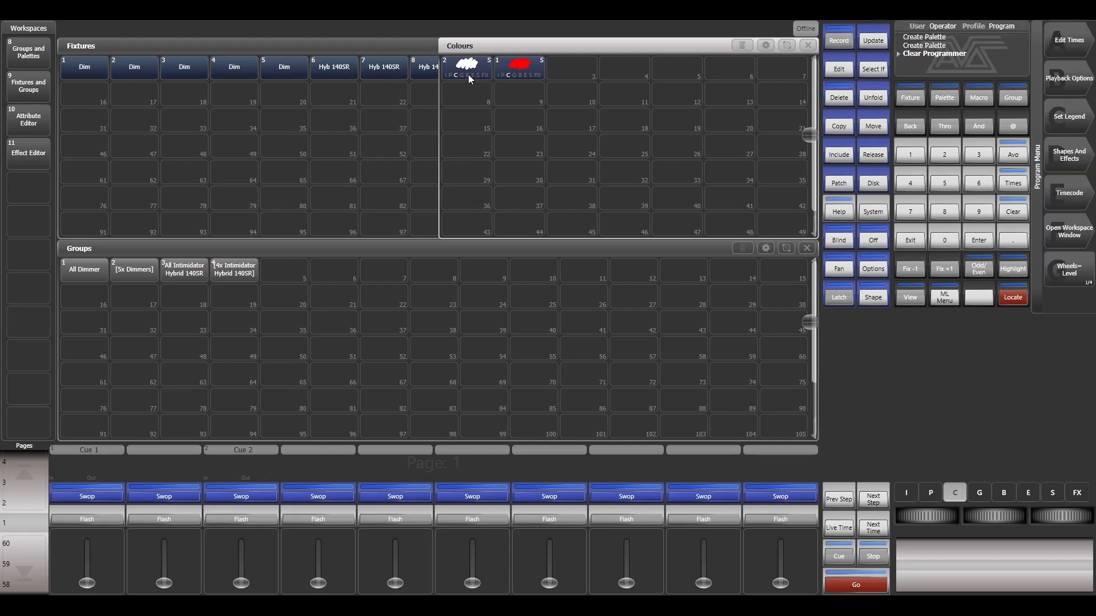
{"action": "left_click", "coordinate": [355, 170]}
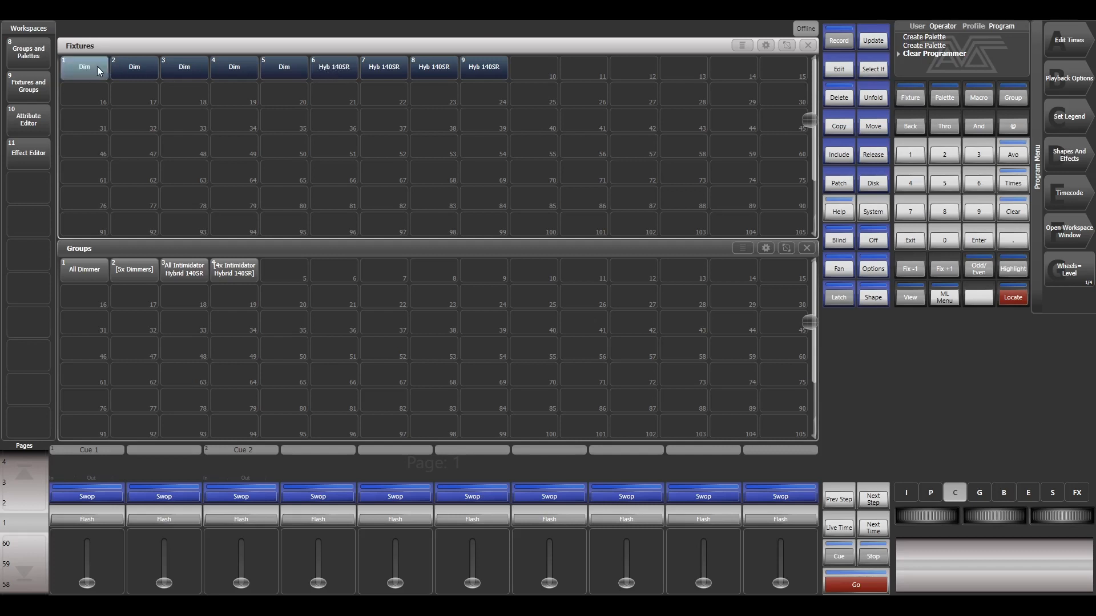
Step: Locate all five dimmers and four Hyb 140SR fixtures, view their Intensity attributes, and clear the programmer
{"action": "left_click_drag", "start_coordinate": [97, 66], "coordinate": [481, 70]}
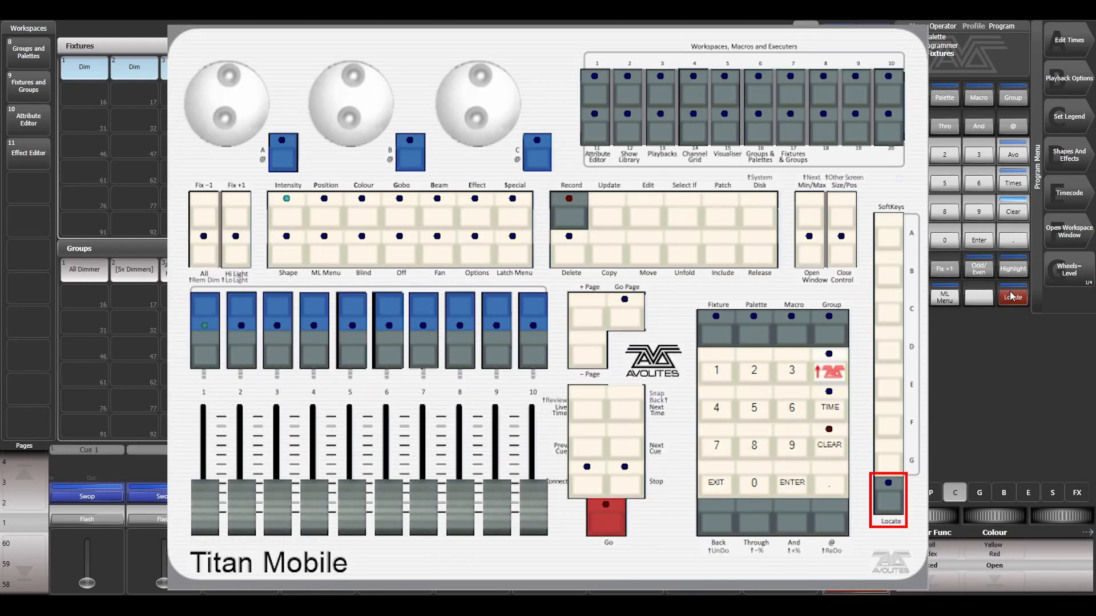
{"action": "left_click", "coordinate": [1012, 296]}
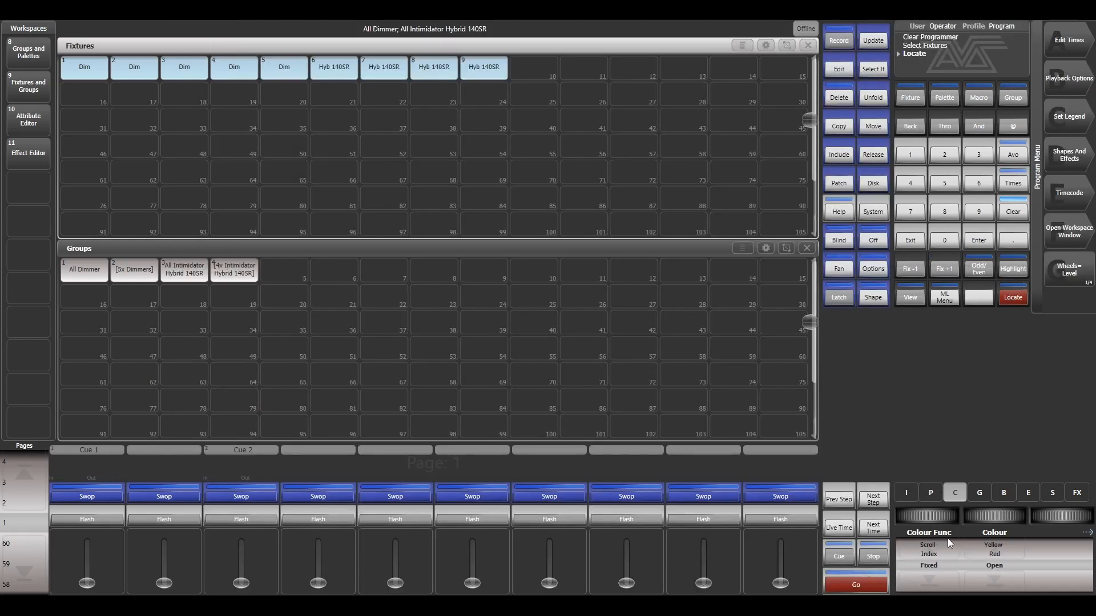
{"action": "left_click", "coordinate": [908, 494]}
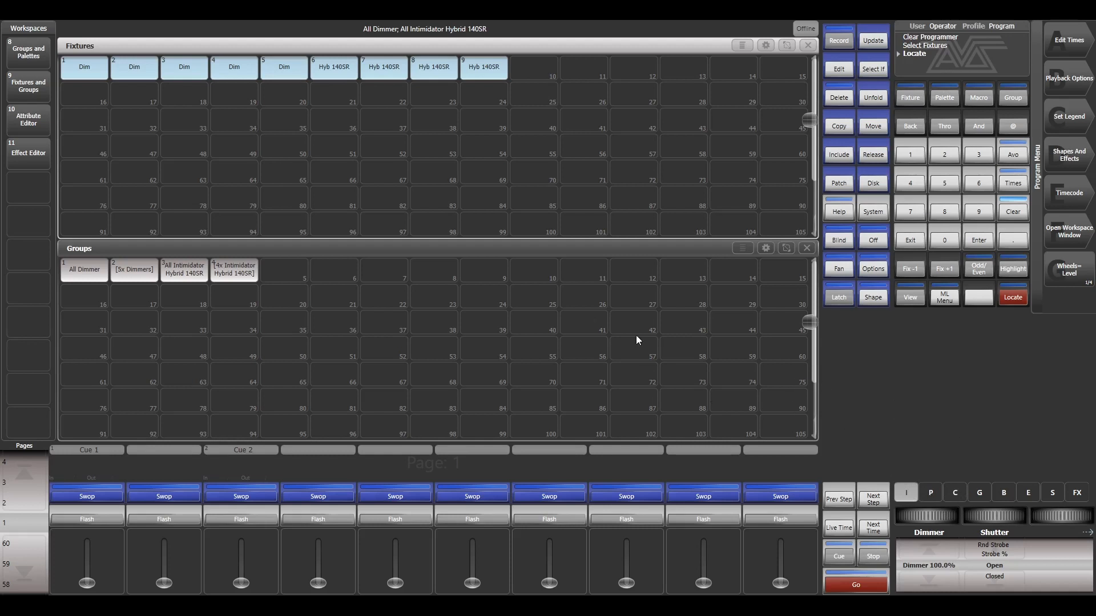
{"action": "left_click", "coordinate": [1013, 212]}
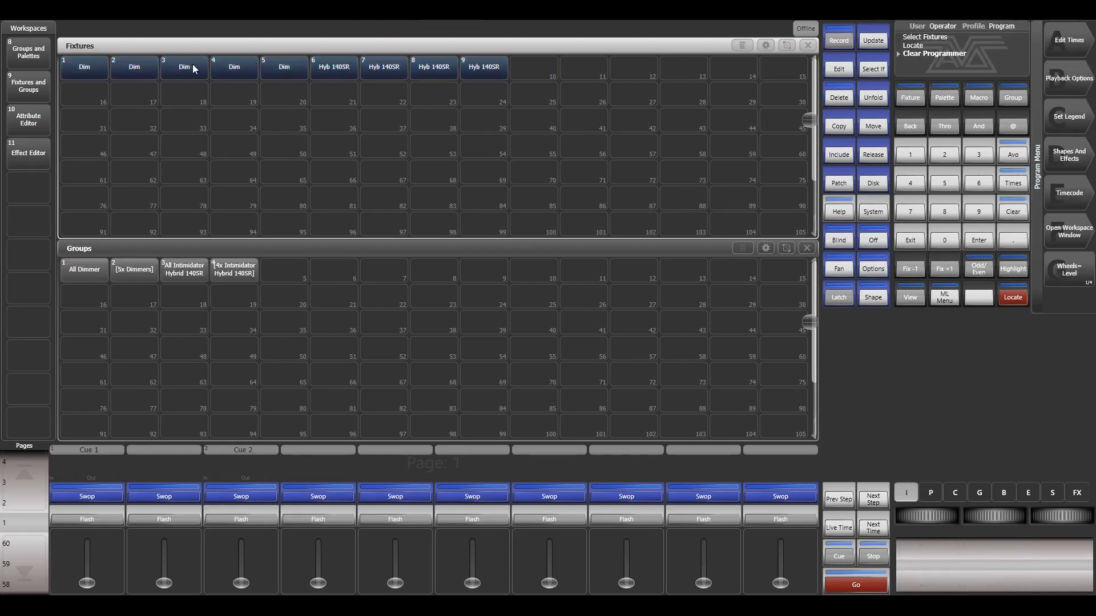